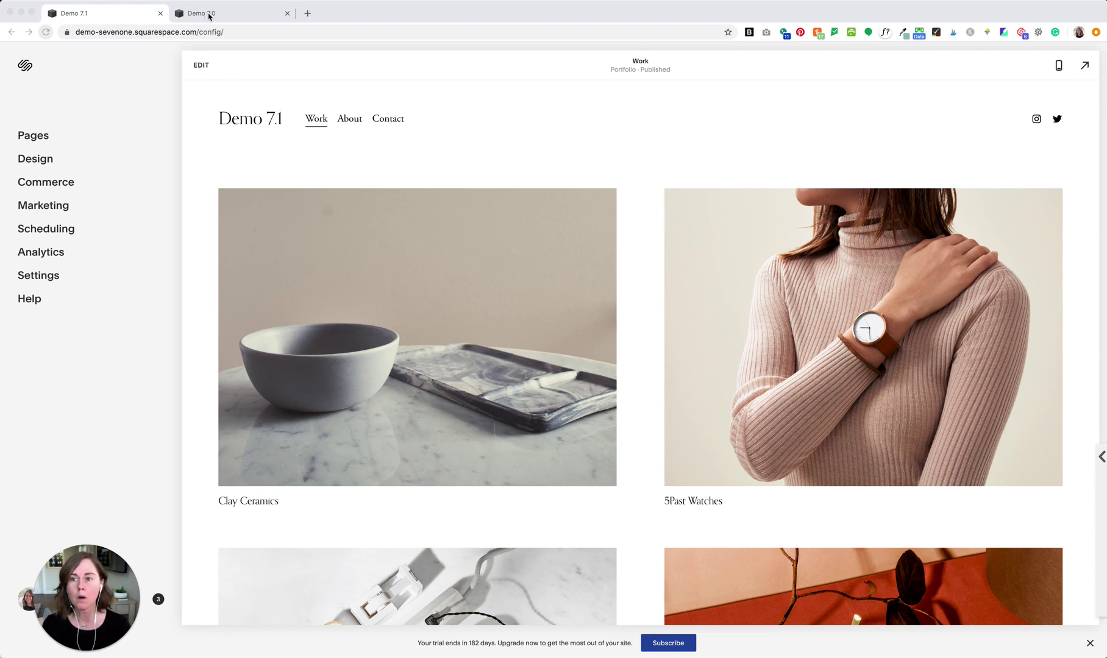
- Check Help on each site, confirming Demo 7.1 runs version 7.1 and Demo 7.0 runs 7.0 (Brine)
{"action": "left_click", "coordinate": [225, 13]}
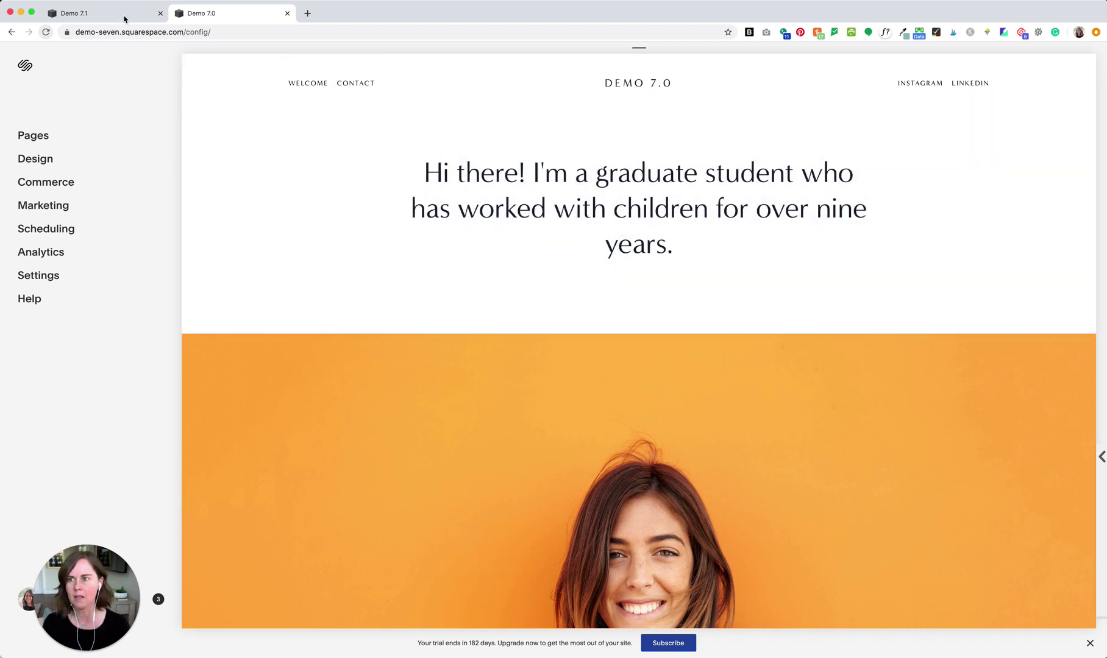
{"action": "left_click", "coordinate": [124, 19]}
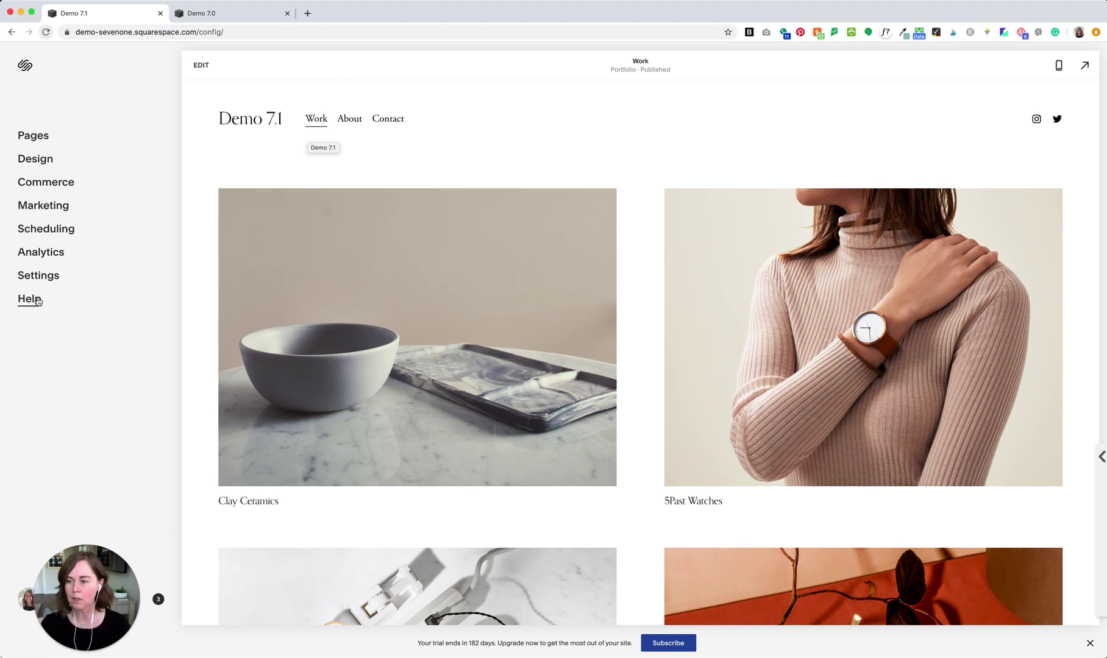
{"action": "left_click", "coordinate": [31, 298]}
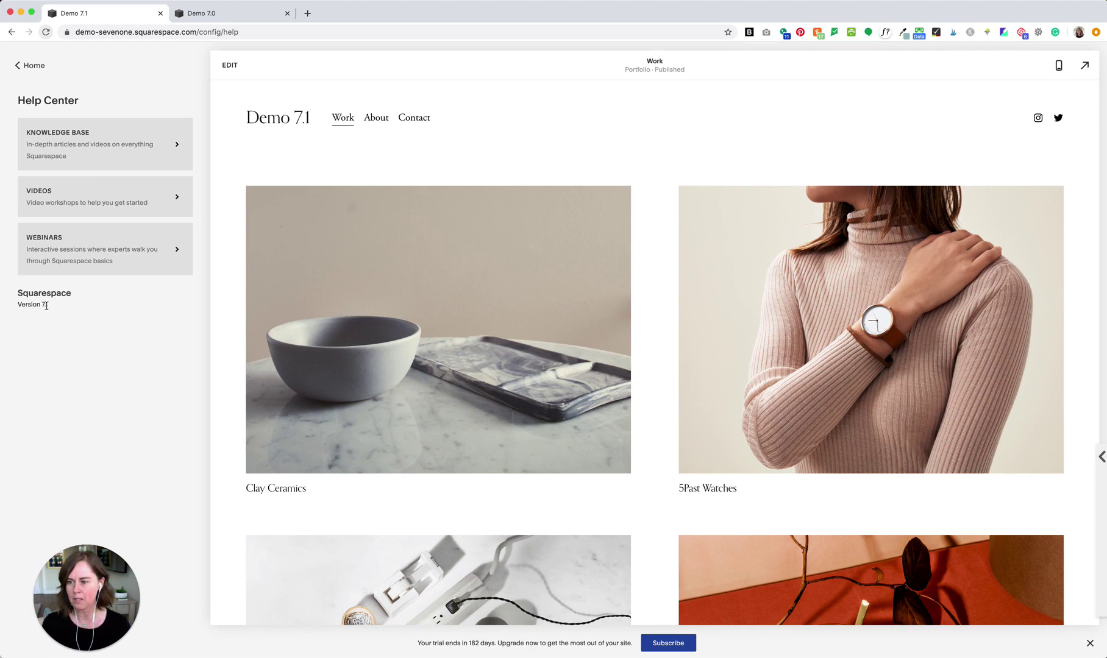
{"action": "left_click", "coordinate": [206, 23]}
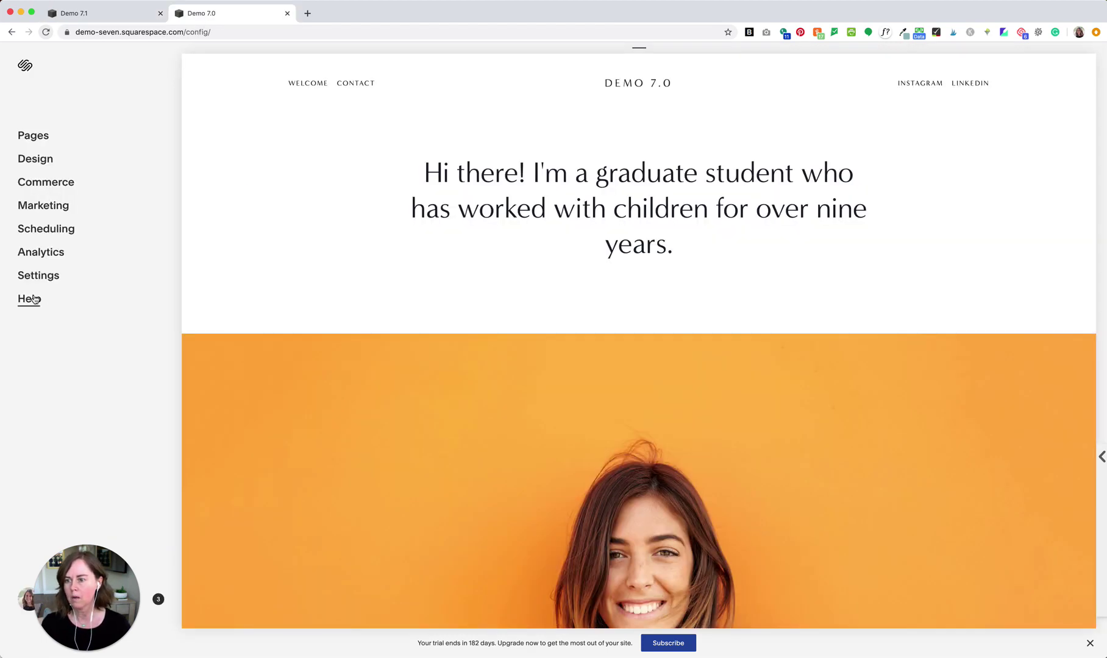
{"action": "left_click", "coordinate": [34, 298]}
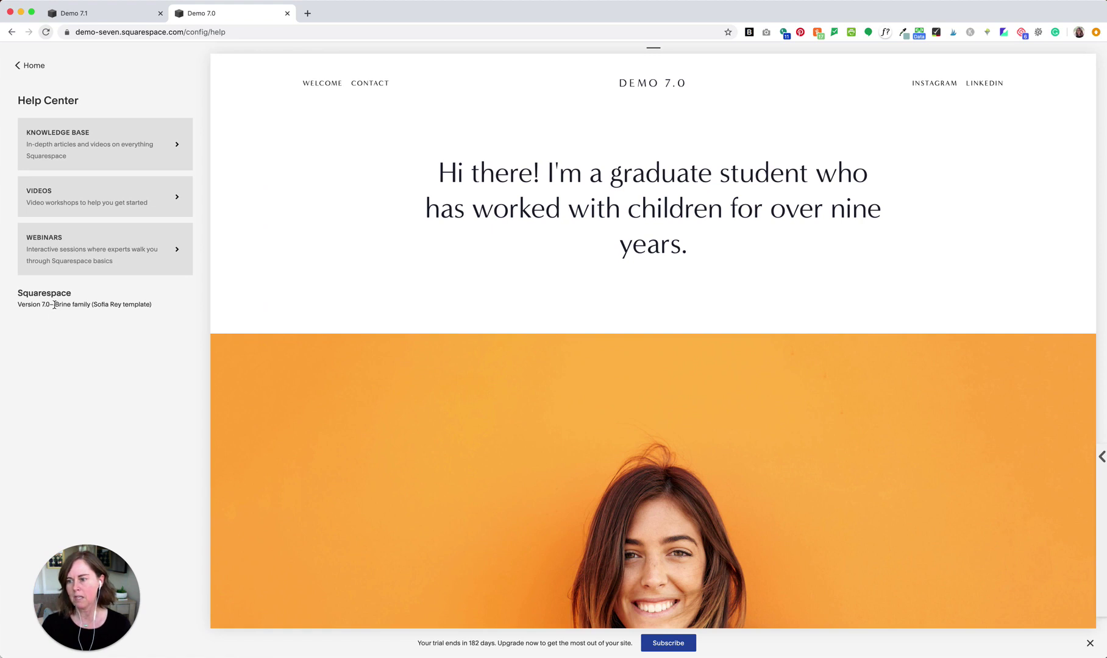
{"action": "mouse_move", "coordinate": [321, 242]}
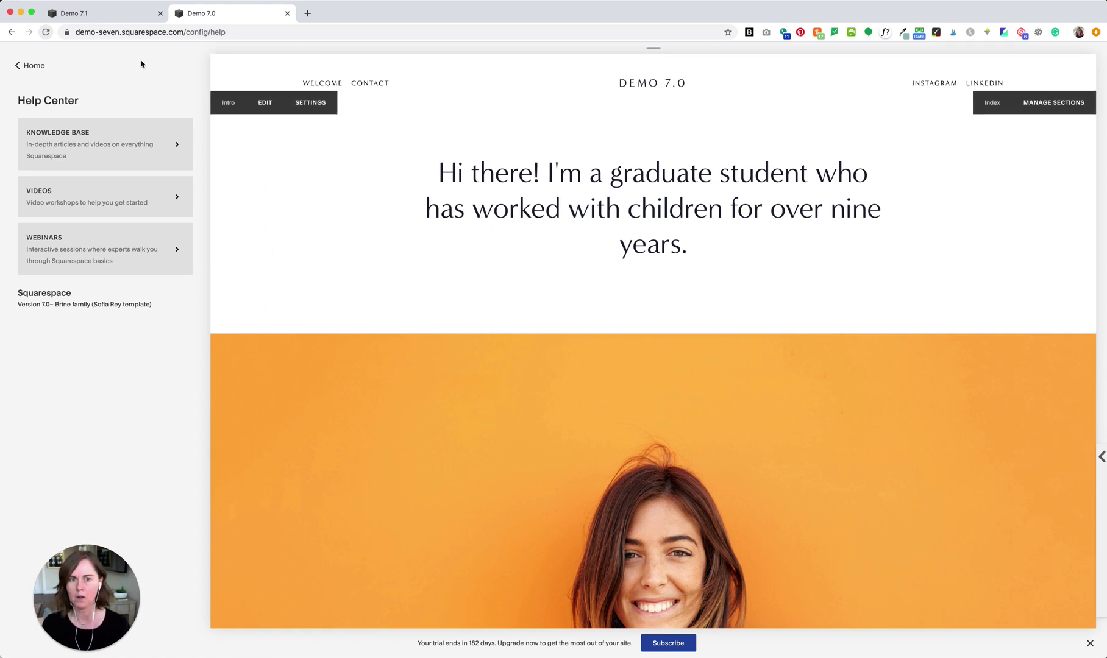
{"action": "left_click", "coordinate": [34, 65]}
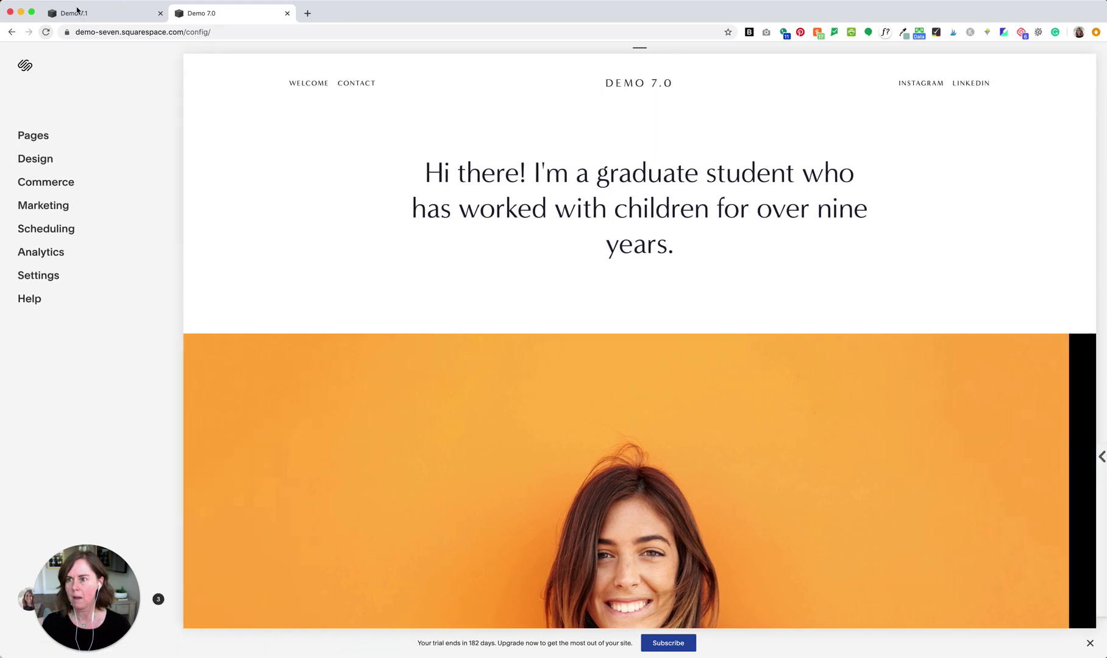
{"action": "left_click", "coordinate": [76, 13]}
- Start editing Demo 7.1's Work page and enter site header editing
{"action": "left_click", "coordinate": [18, 65]}
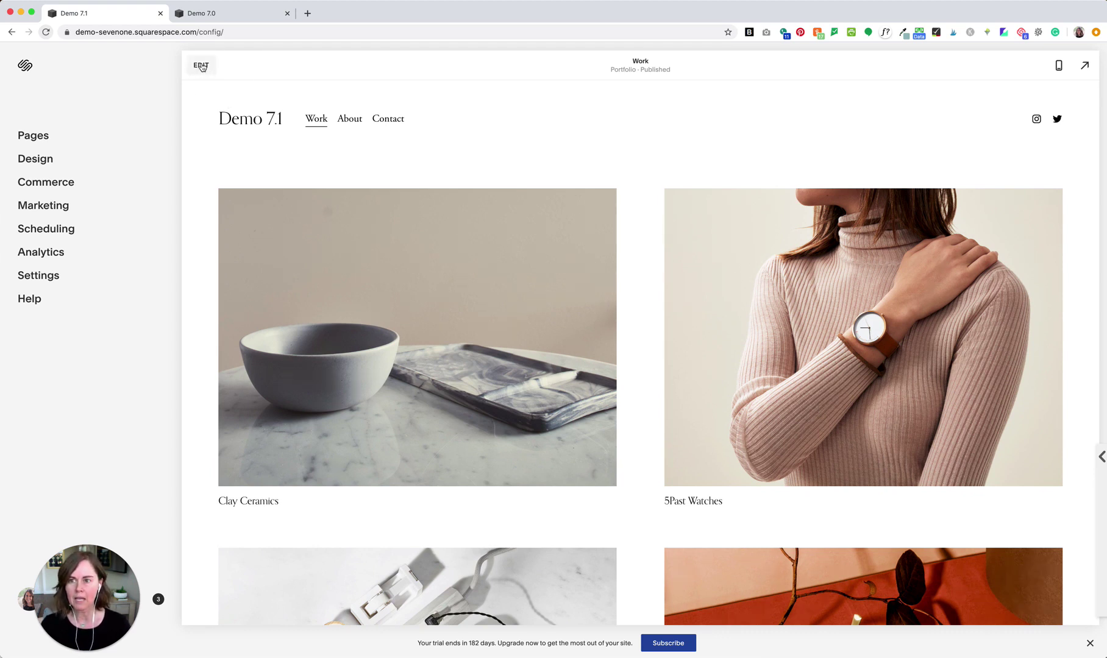
{"action": "left_click", "coordinate": [202, 66]}
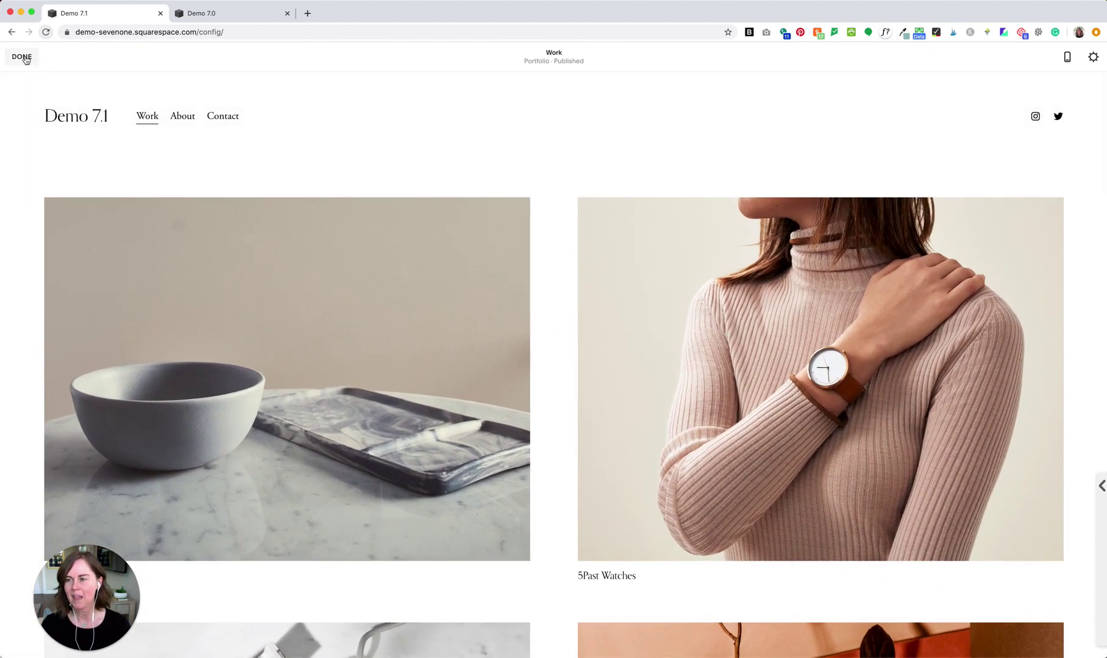
{"action": "mouse_move", "coordinate": [201, 97]}
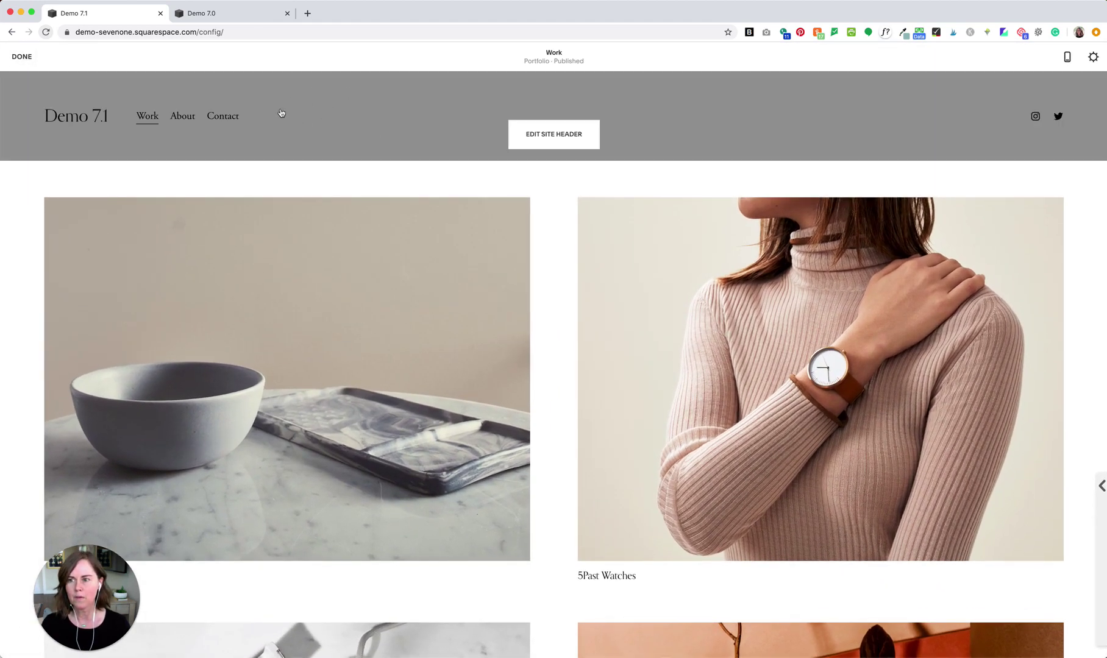
{"action": "left_click", "coordinate": [561, 138]}
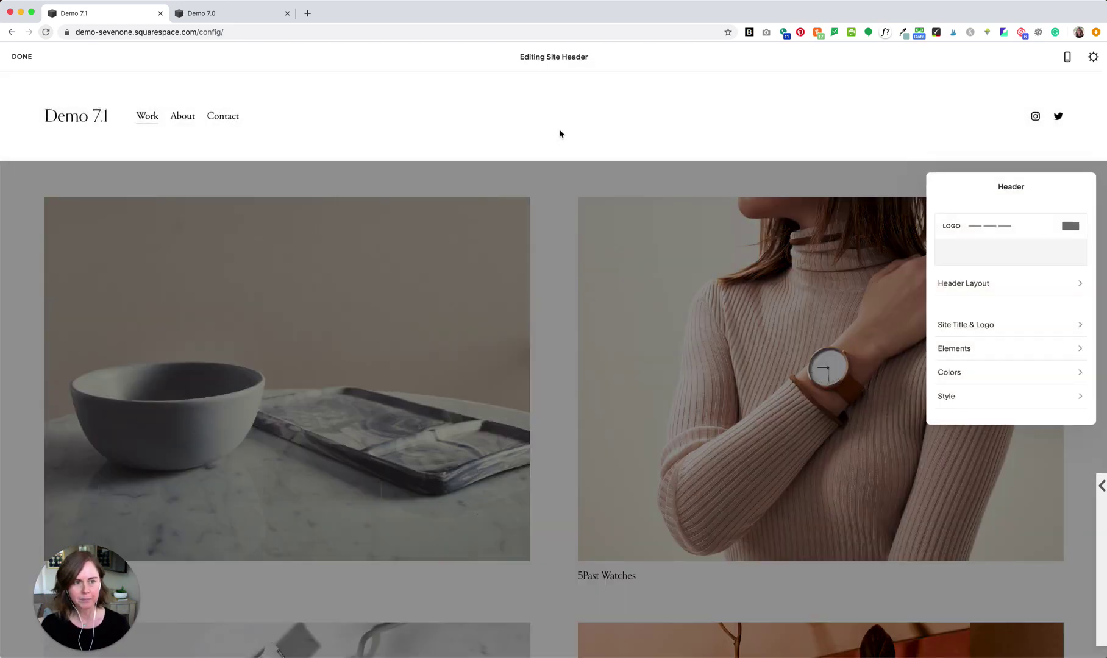
- Open Site Title & Logo and bring up the Site Logo file picker
{"action": "scroll", "coordinate": [985, 287], "scroll_direction": "down", "scroll_amount": 1}
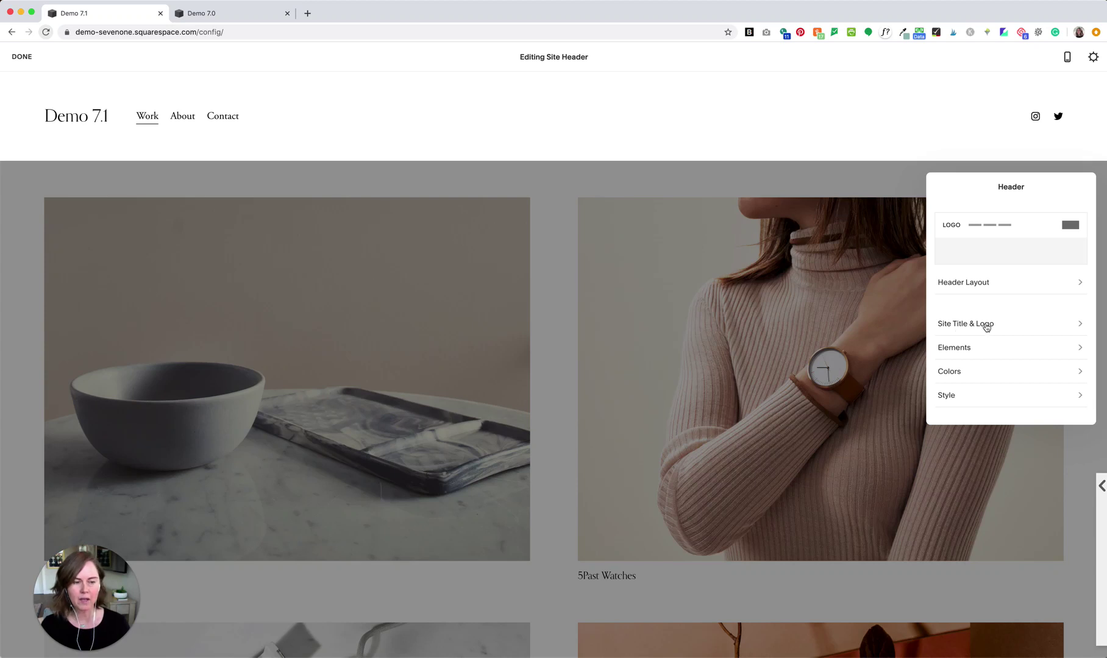
{"action": "left_click", "coordinate": [986, 326]}
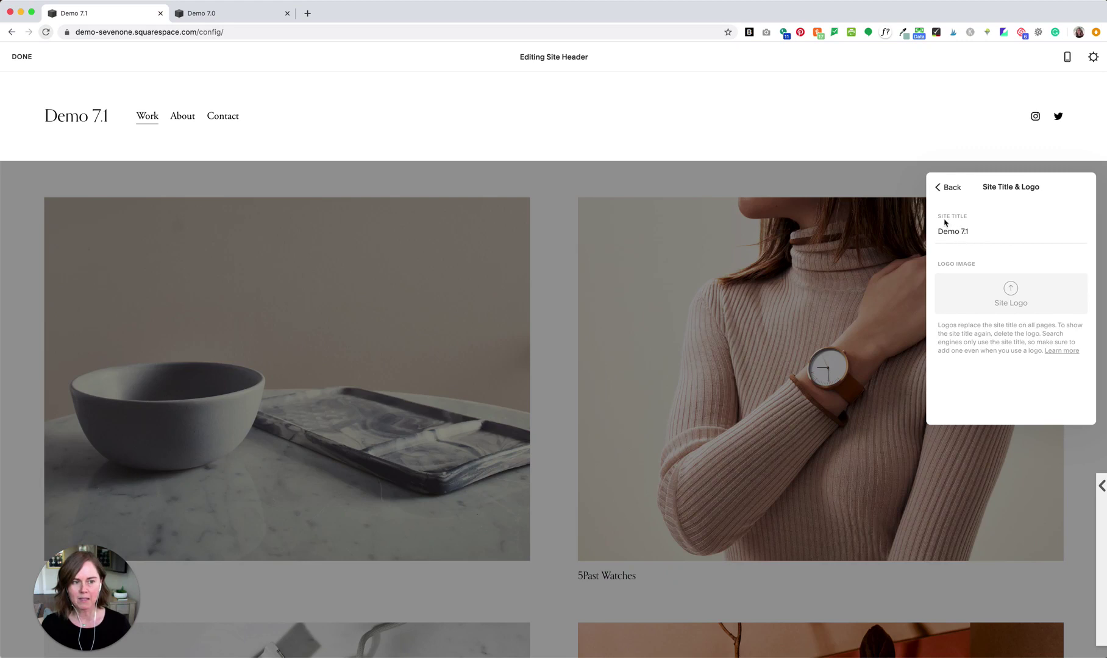
{"action": "left_click", "coordinate": [1012, 293]}
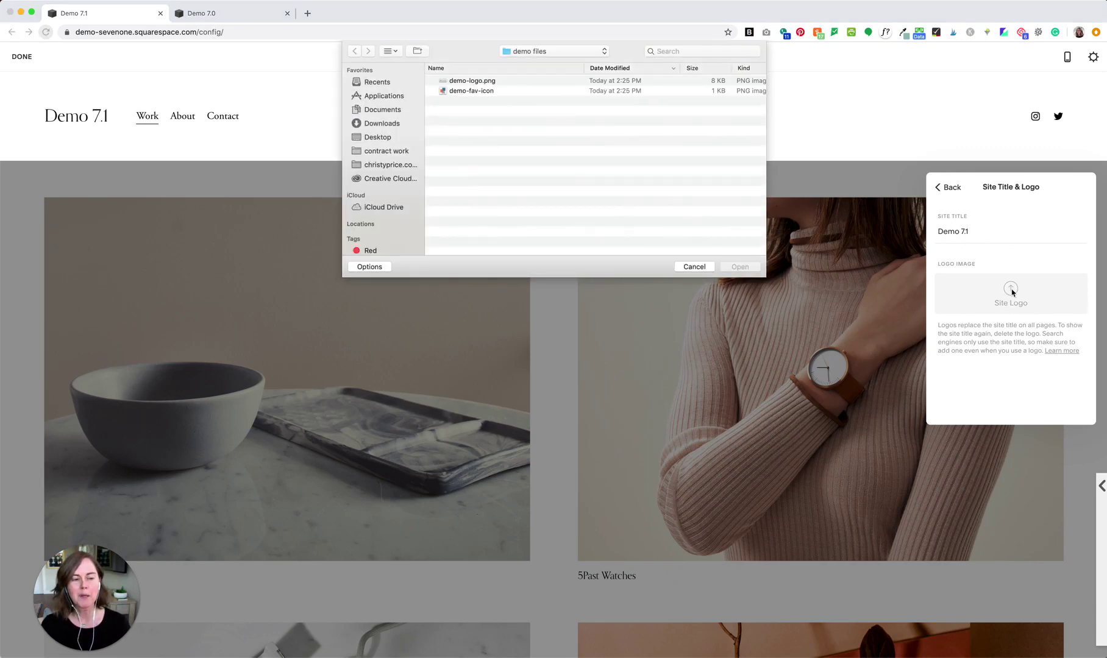
- Upload demo-logo.png as the Demo 7.1 site logo
{"action": "left_click", "coordinate": [481, 82]}
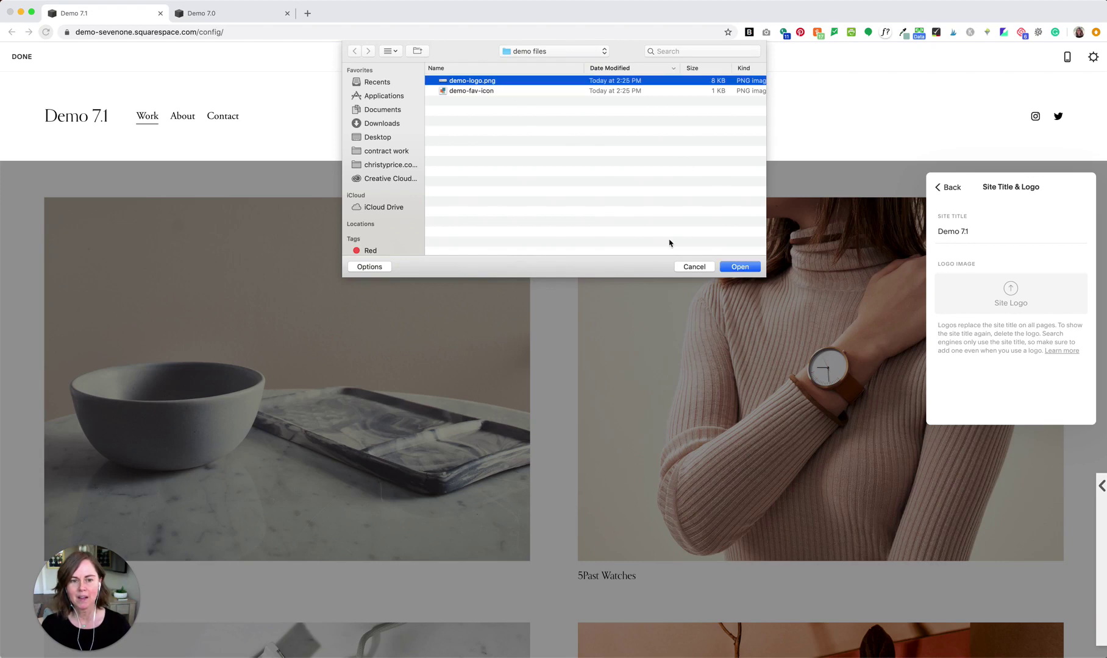
{"action": "left_click", "coordinate": [740, 268]}
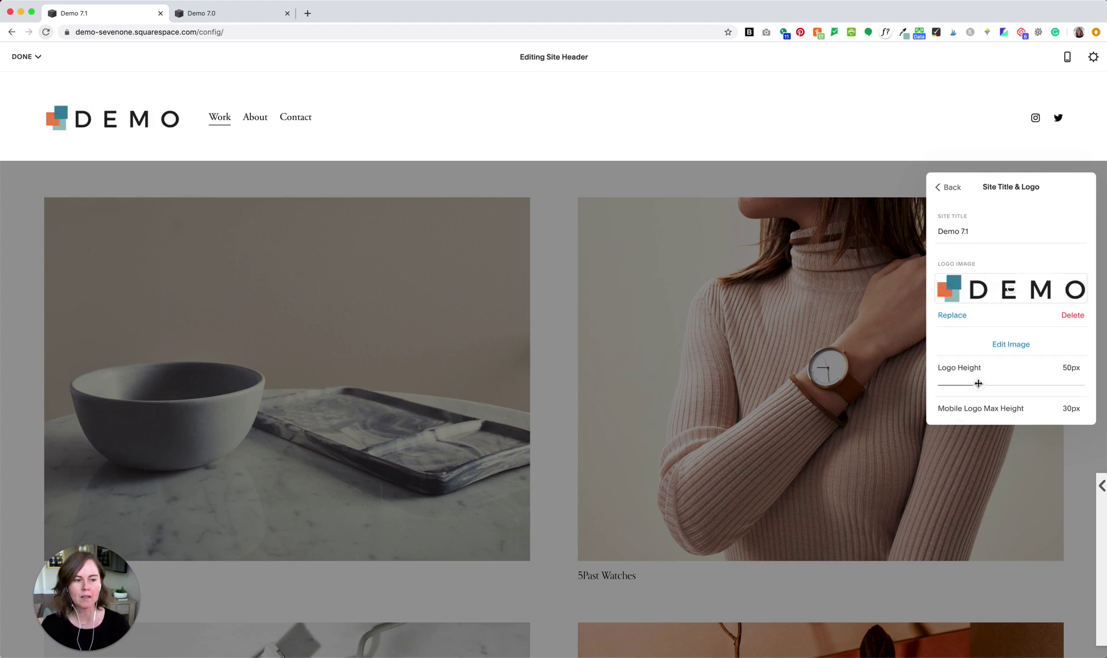
- Set Logo Height to 40px, finish header editing, and check the mobile preview
{"action": "left_click_drag", "start_coordinate": [980, 385], "coordinate": [969, 385]}
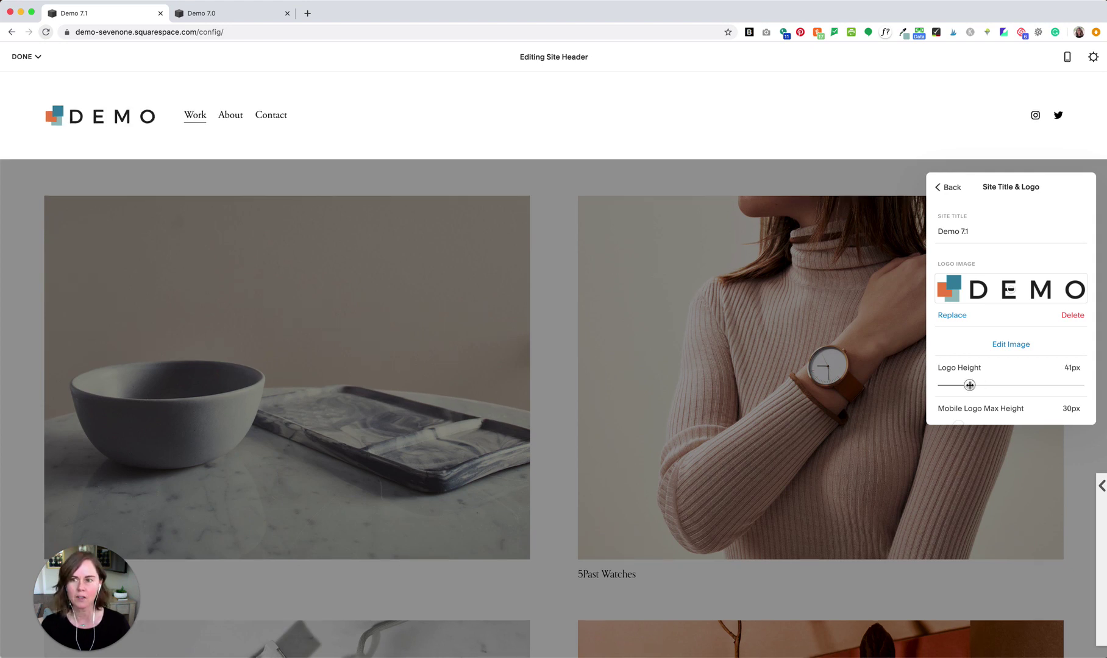
{"action": "left_click_drag", "start_coordinate": [969, 385], "coordinate": [968, 385]}
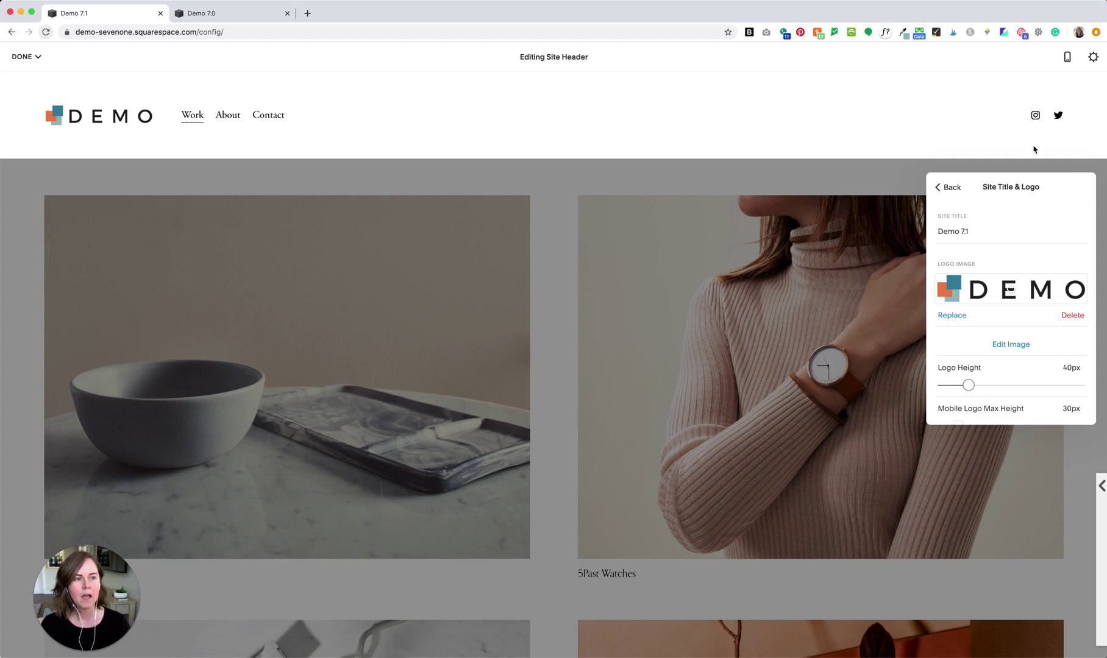
{"action": "left_click", "coordinate": [1063, 72]}
{"action": "left_click", "coordinate": [1066, 57]}
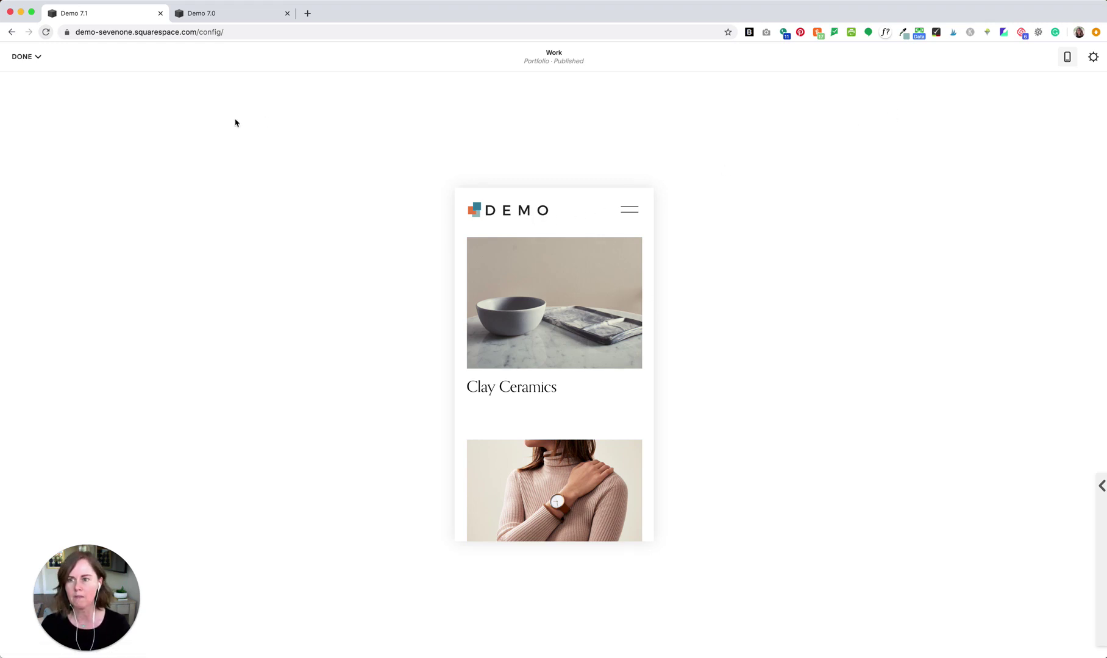
- Back in desktop view, recheck Site Title & Logo (30px mobile max) and close header editing
{"action": "left_click", "coordinate": [1066, 58]}
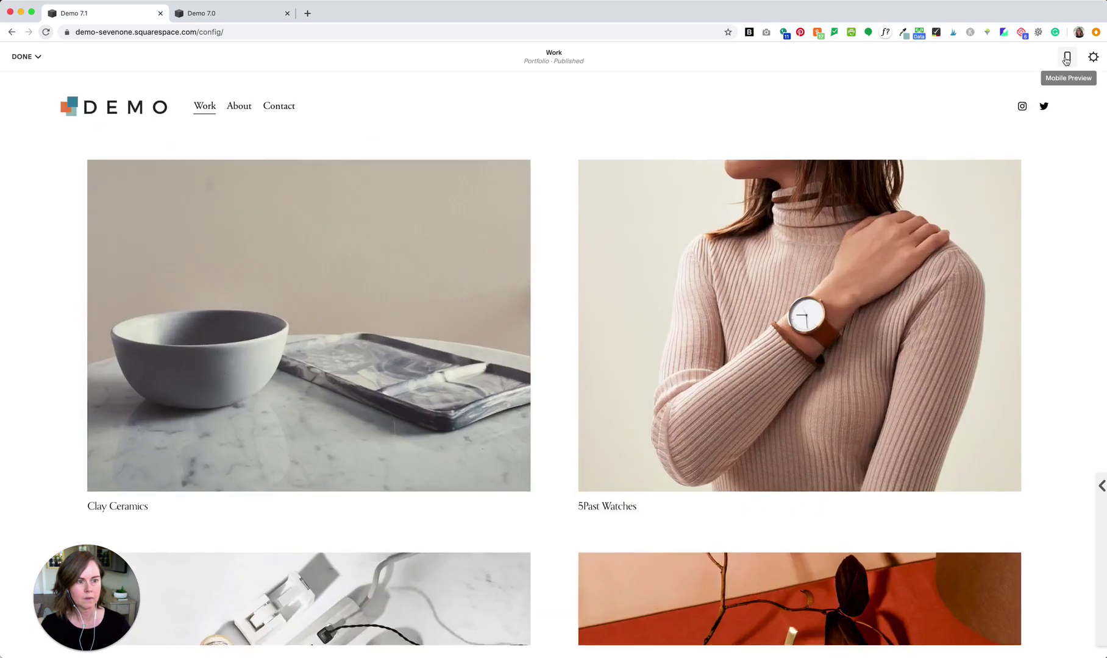
{"action": "mouse_move", "coordinate": [430, 121]}
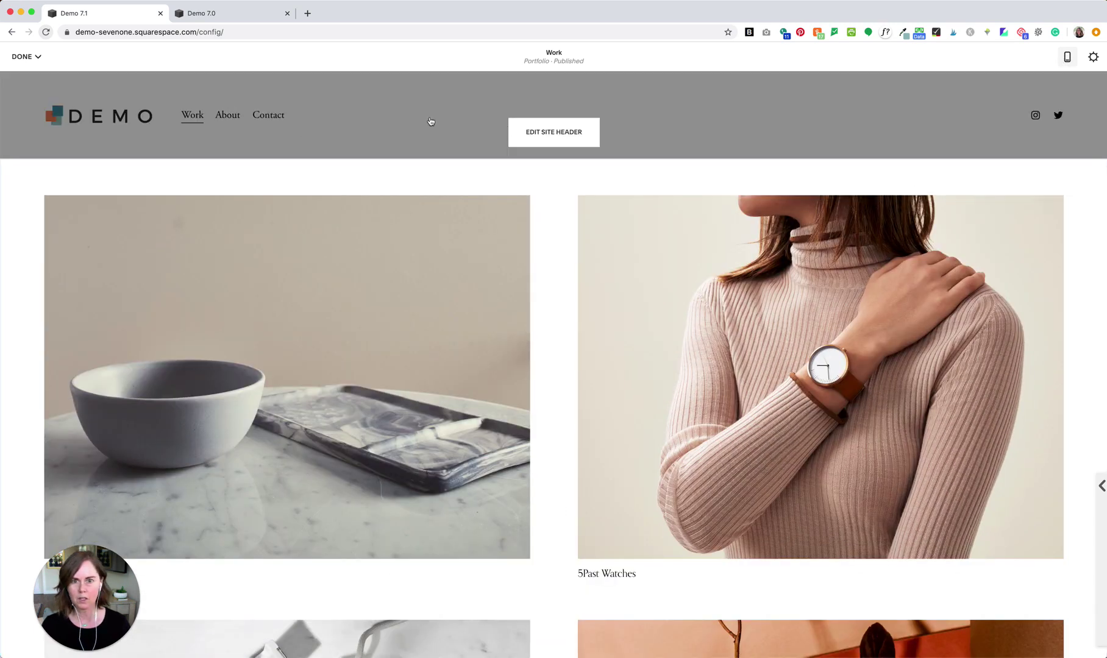
{"action": "left_click", "coordinate": [569, 137]}
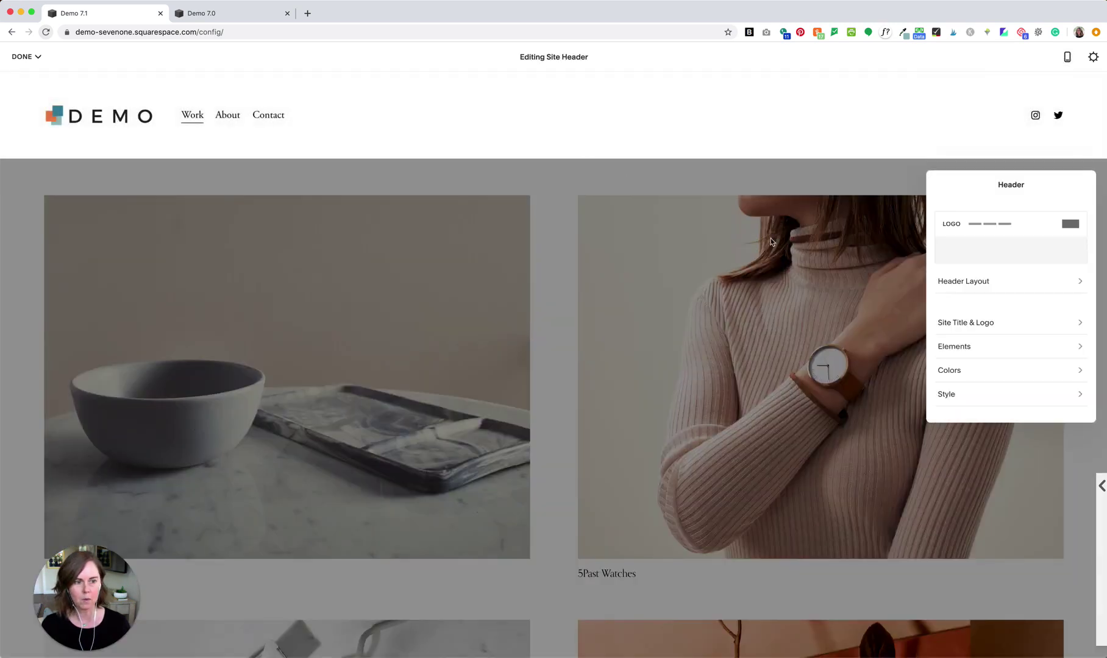
{"action": "left_click", "coordinate": [961, 326]}
{"action": "scroll", "coordinate": [964, 372], "scroll_direction": "down", "scroll_amount": 2}
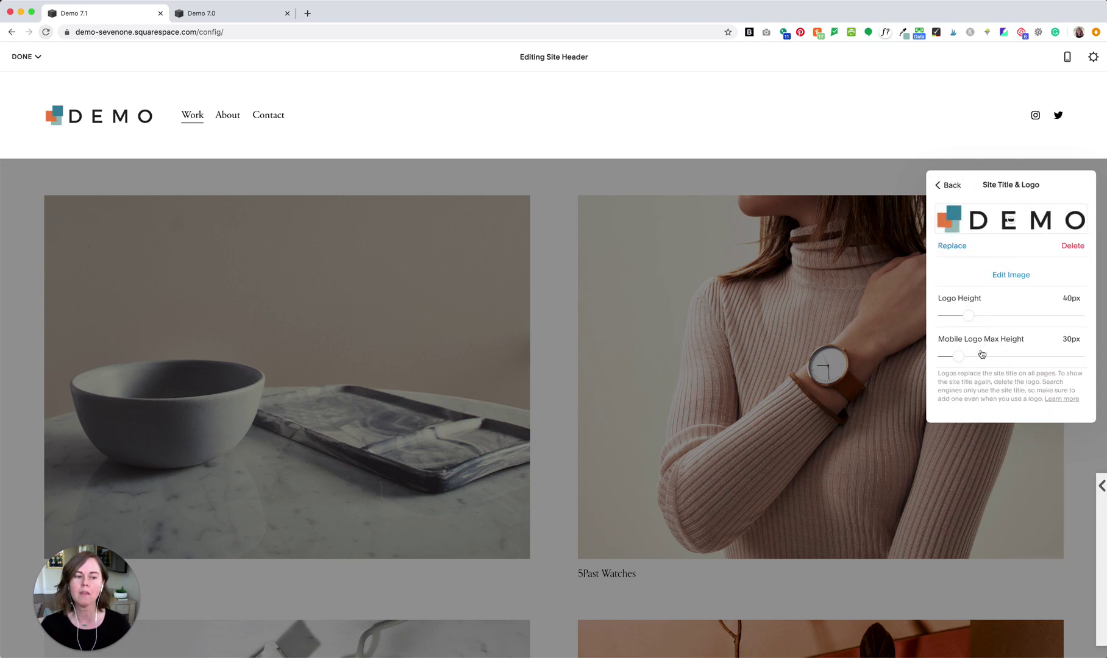
{"action": "left_click", "coordinate": [442, 116]}
{"action": "mouse_move", "coordinate": [27, 53]}
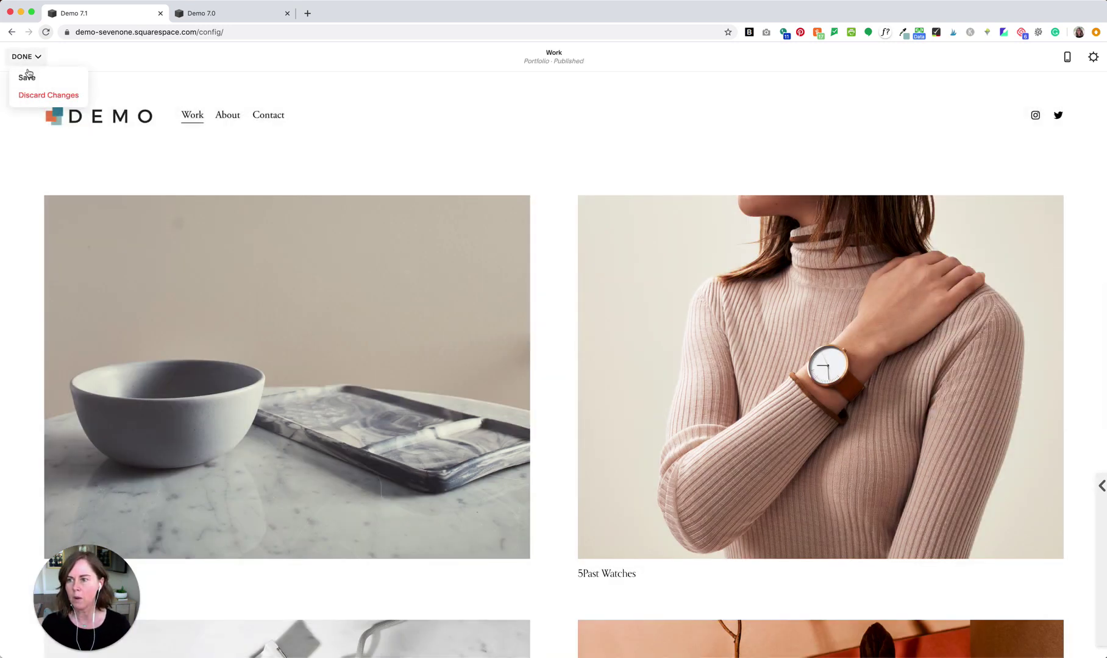
- Save the Demo 7.1 header changes and switch to the Demo 7.0 site
{"action": "left_click", "coordinate": [27, 78]}
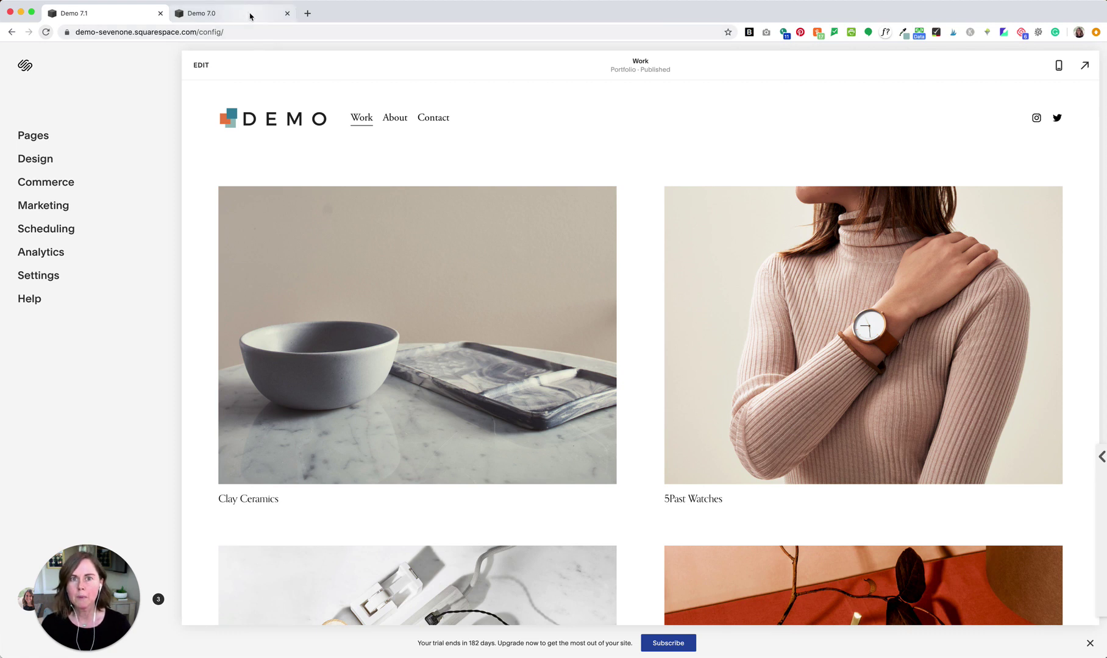
{"action": "left_click", "coordinate": [250, 16]}
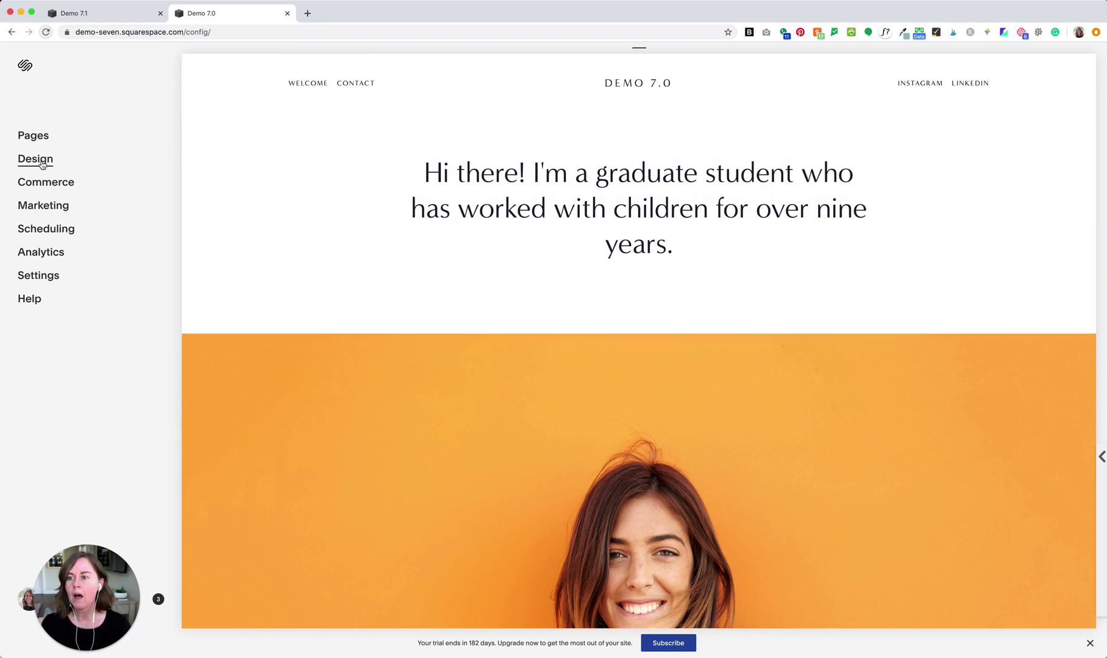
- Upload demo-logo.png through Design > Logo & Title on Demo 7.0
{"action": "left_click", "coordinate": [37, 160]}
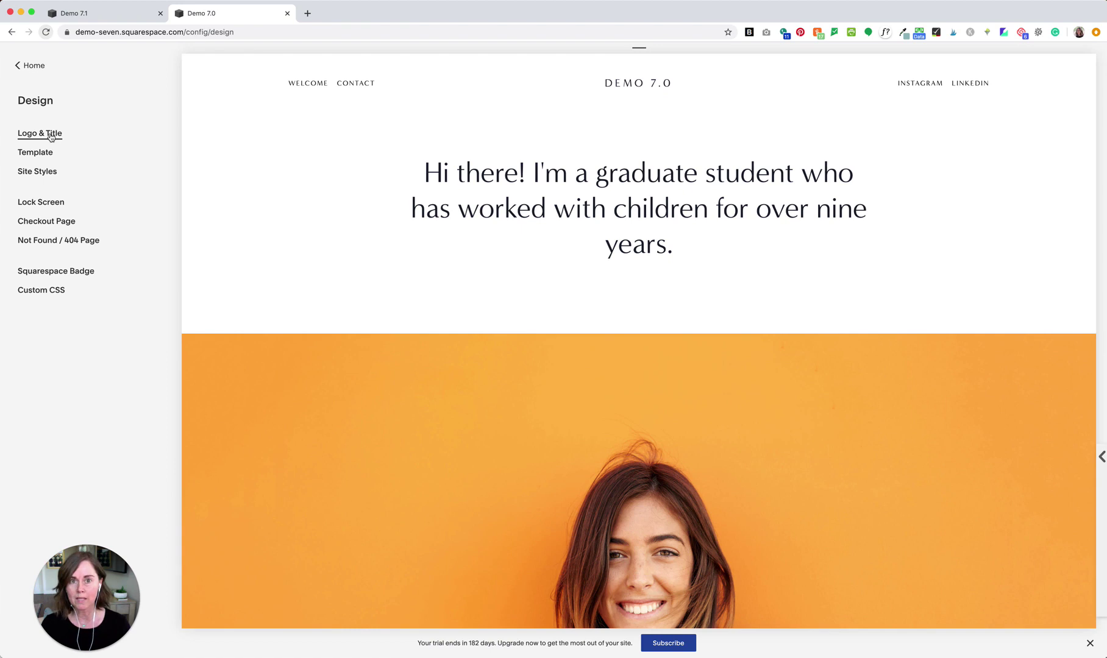
{"action": "left_click", "coordinate": [51, 137]}
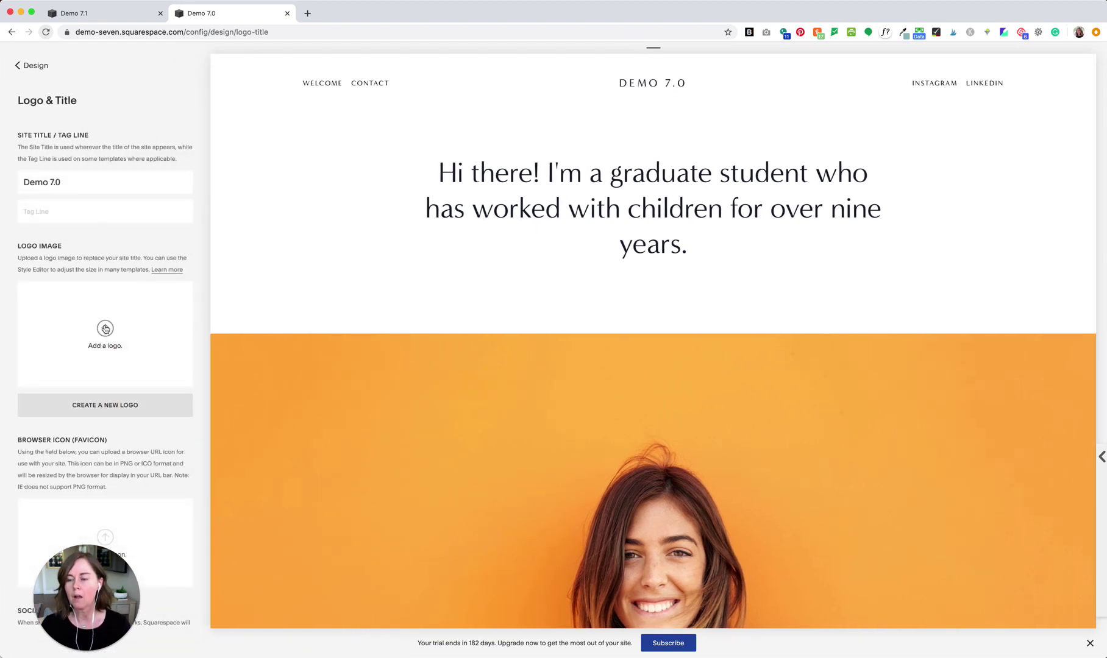
{"action": "left_click", "coordinate": [105, 329]}
{"action": "left_click", "coordinate": [494, 82]}
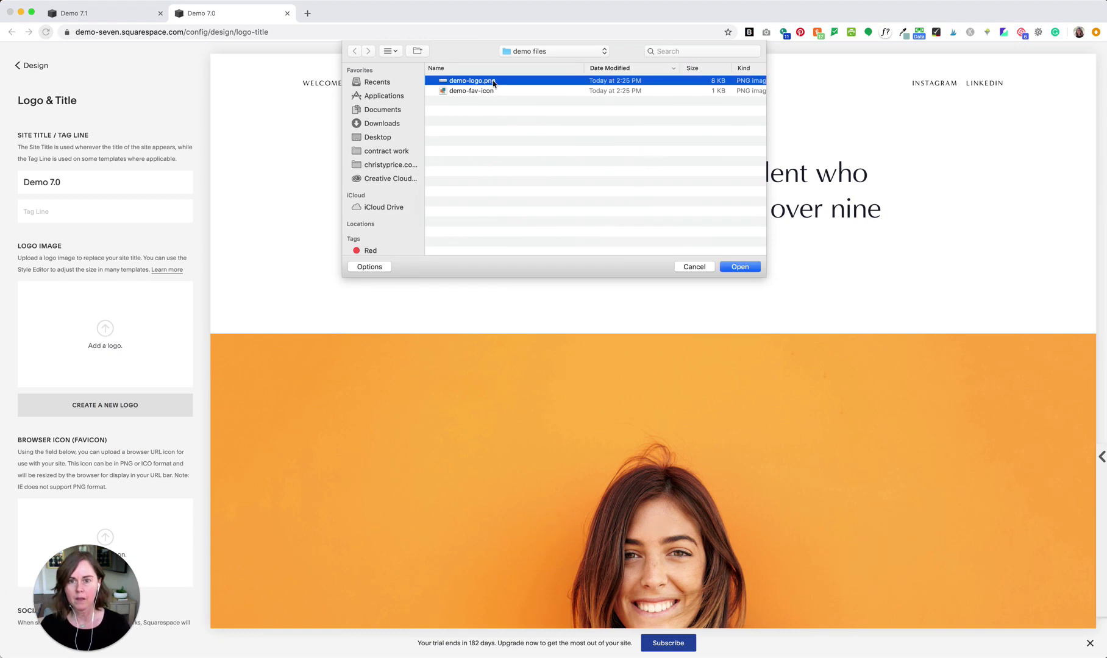
{"action": "left_click", "coordinate": [736, 273]}
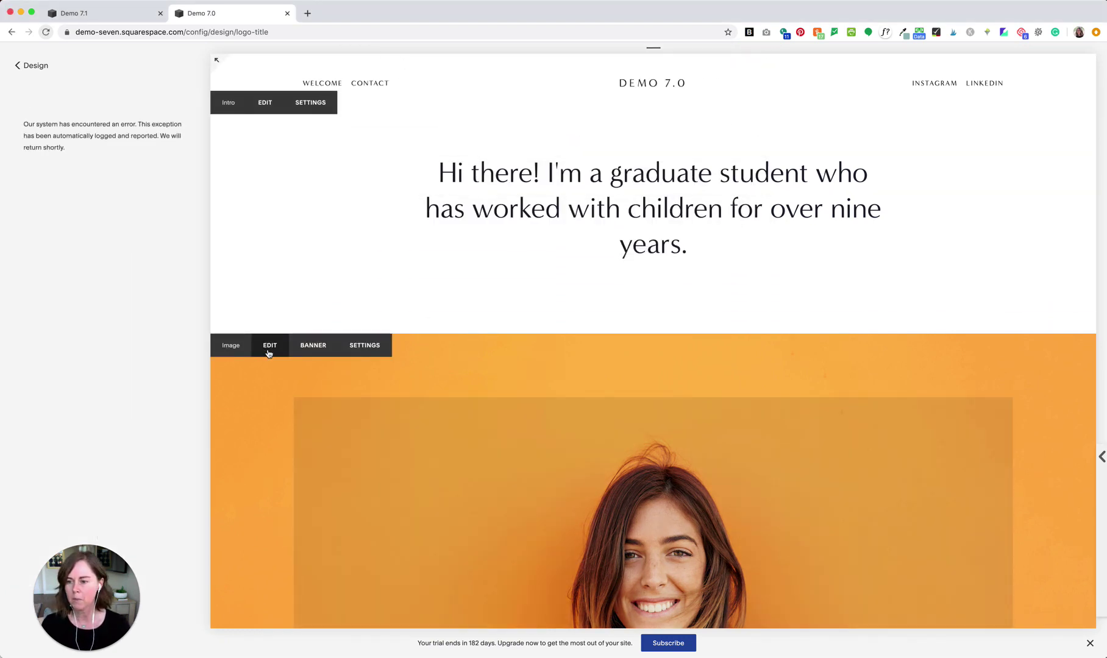
- Reload the editor, upload demo-logo.png again in Logo & Title, and save it
{"action": "left_click", "coordinate": [37, 66]}
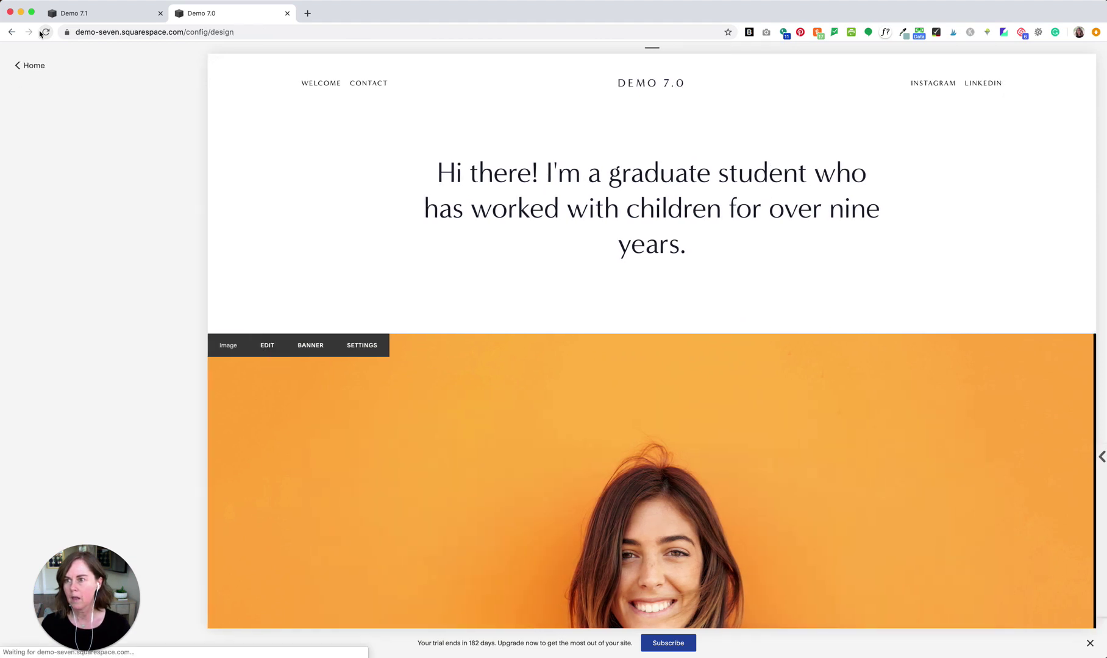
{"action": "left_click", "coordinate": [46, 32]}
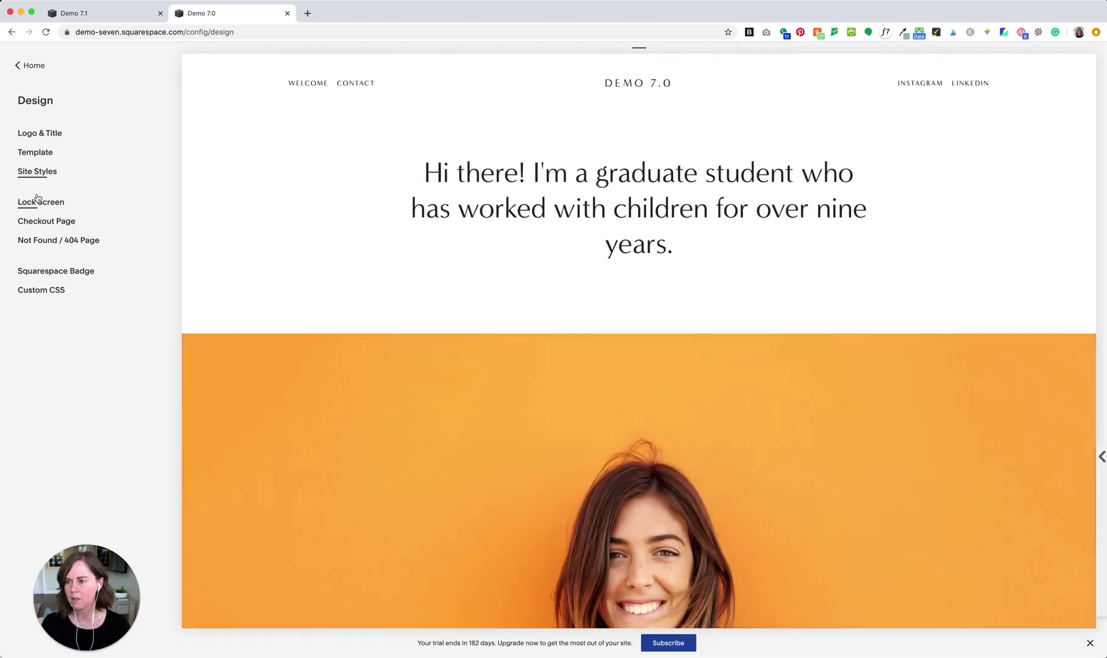
{"action": "left_click", "coordinate": [38, 133]}
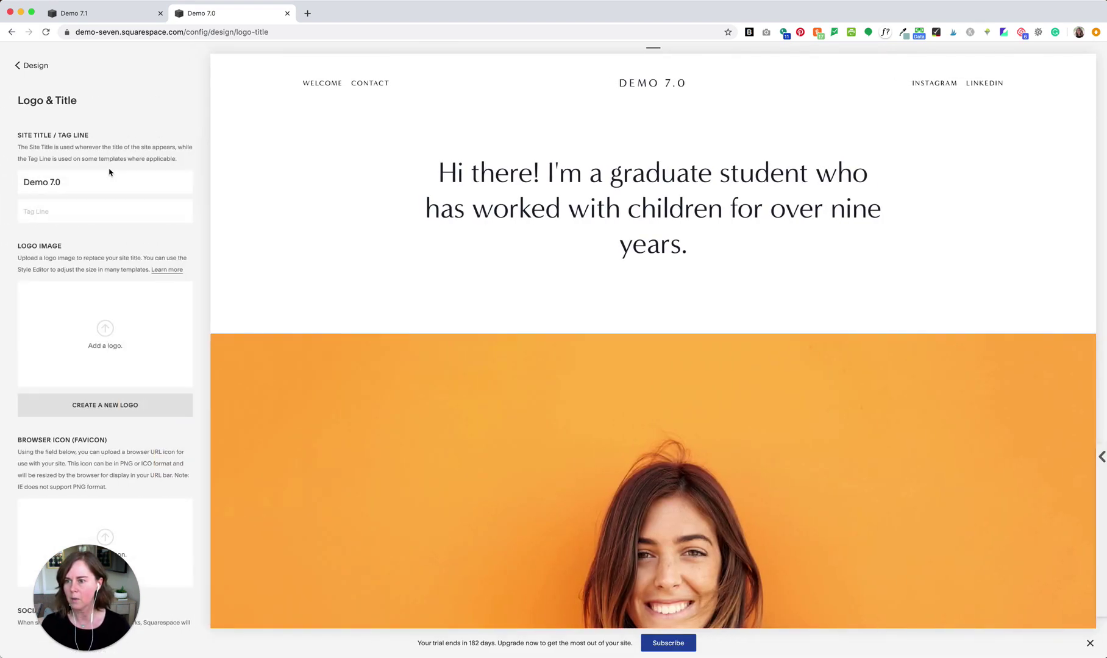
{"action": "left_click", "coordinate": [106, 329]}
{"action": "left_click", "coordinate": [473, 82]}
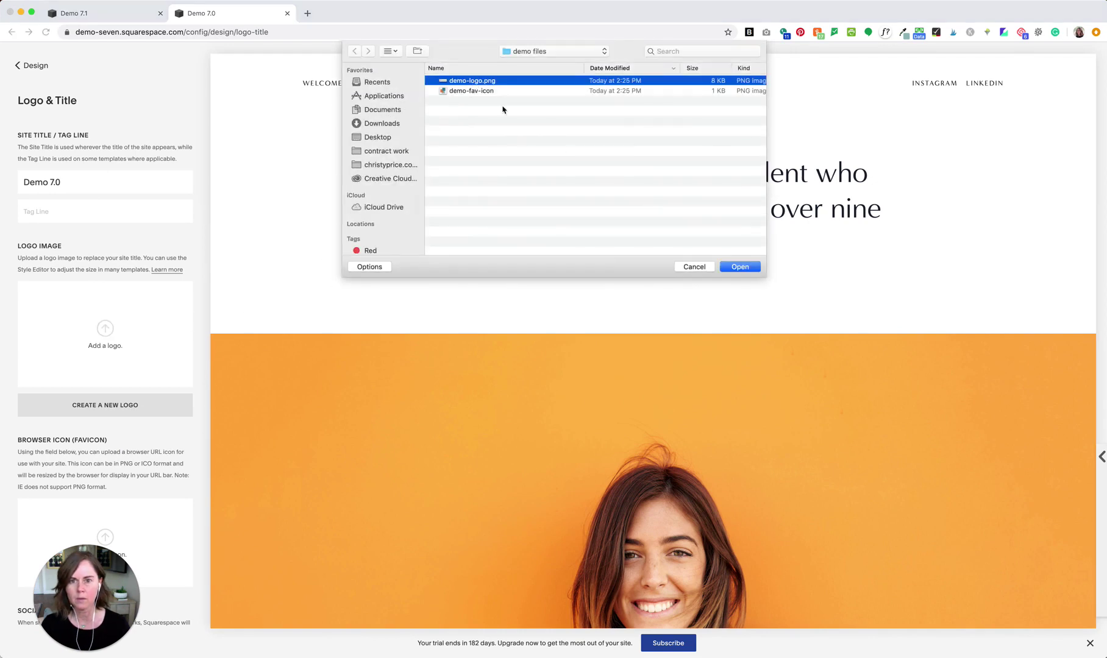
{"action": "left_click", "coordinate": [739, 268]}
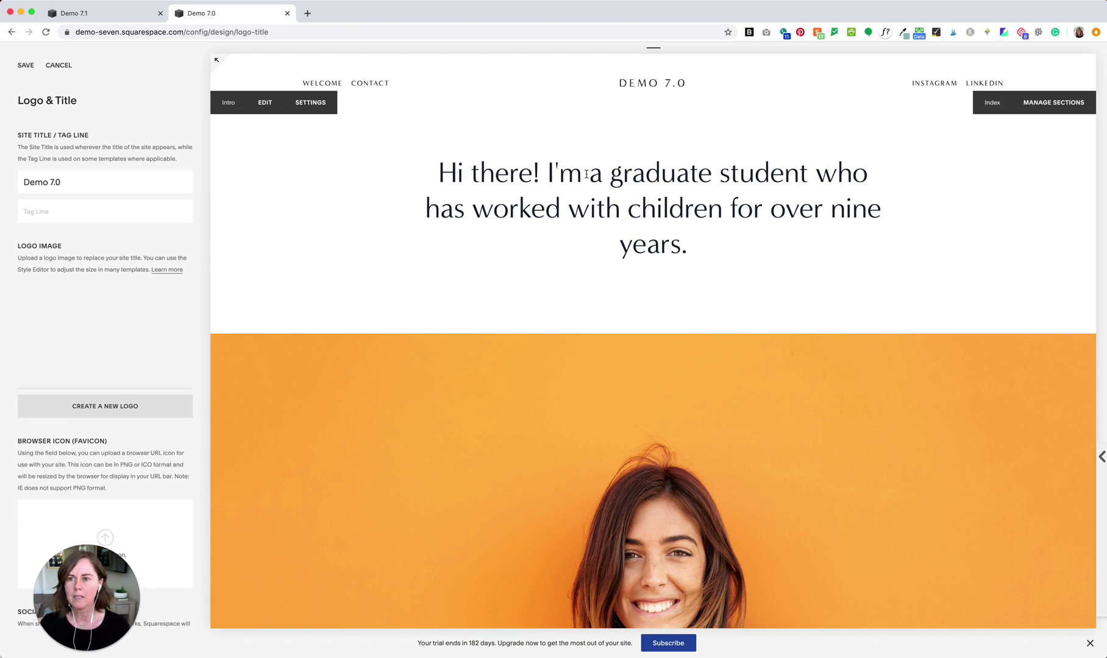
{"action": "left_click", "coordinate": [28, 61]}
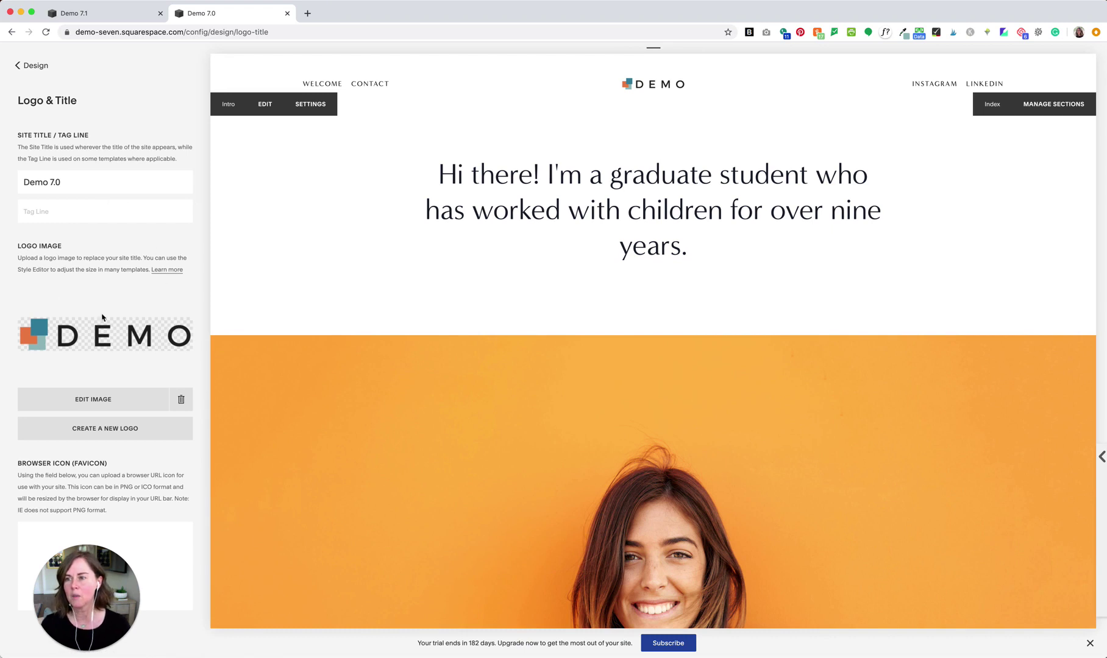
- Open Design > Site Styles and filter to the header logo settings
{"action": "left_click", "coordinate": [37, 67]}
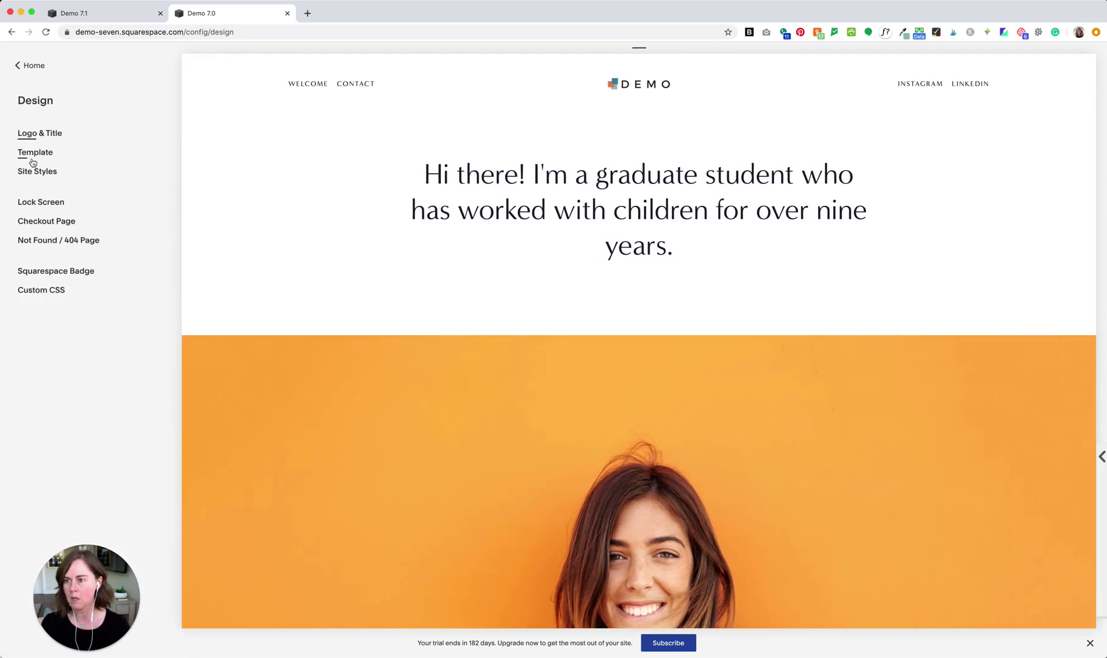
{"action": "left_click", "coordinate": [45, 177]}
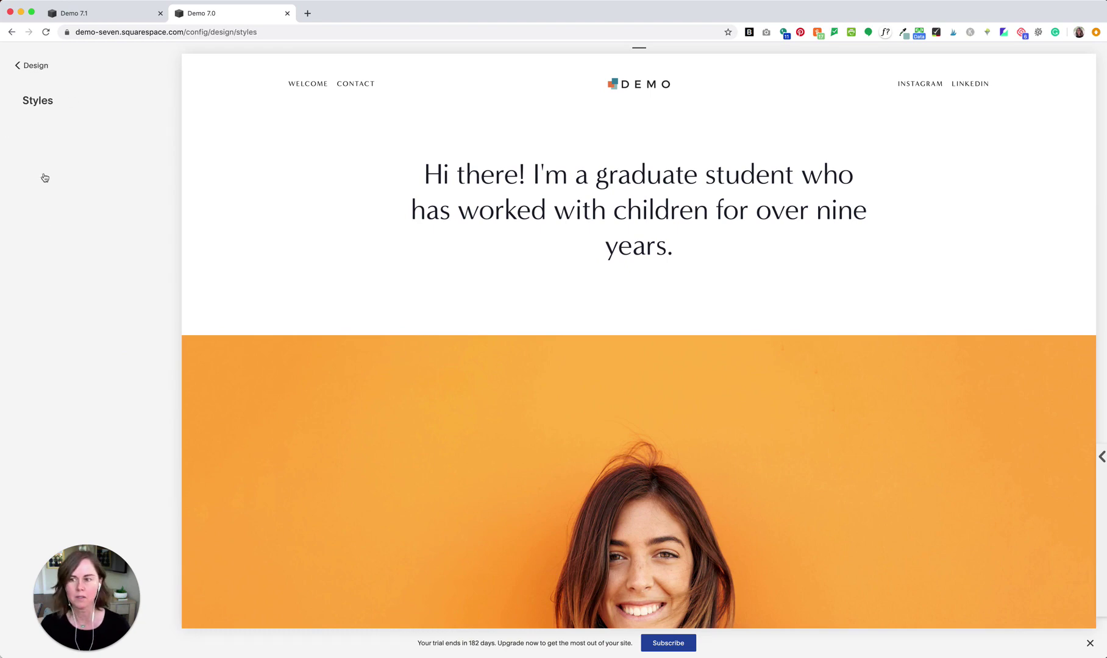
{"action": "scroll", "coordinate": [67, 211], "scroll_direction": "down", "scroll_amount": 20}
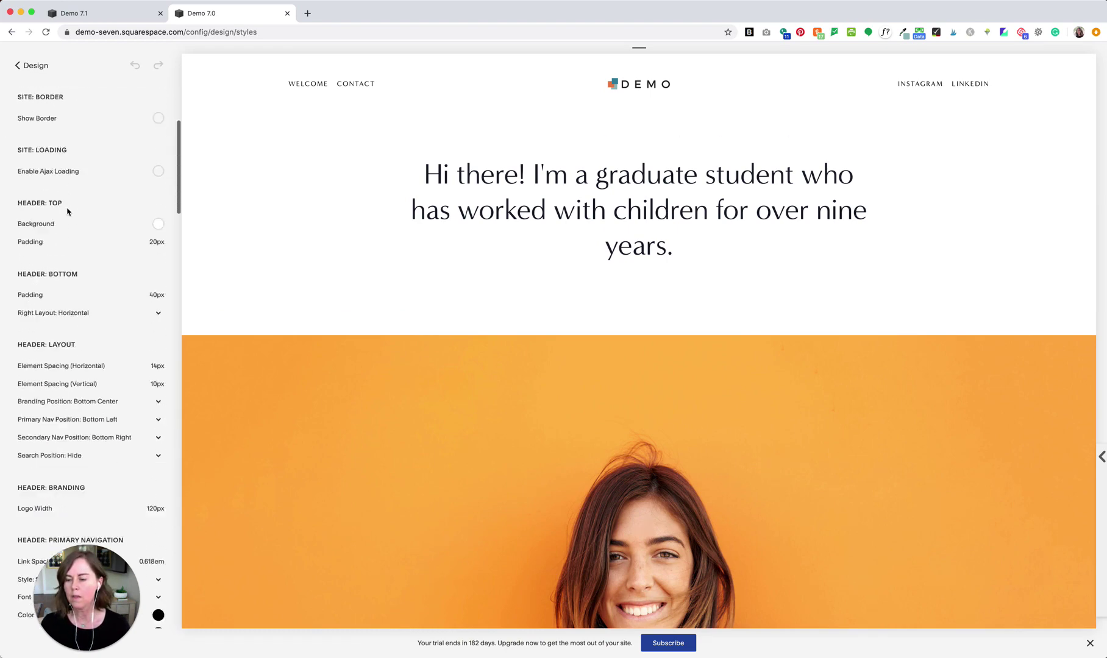
{"action": "scroll", "coordinate": [67, 211], "scroll_direction": "down", "scroll_amount": 10}
{"action": "scroll", "coordinate": [67, 211], "scroll_direction": "up", "scroll_amount": 20}
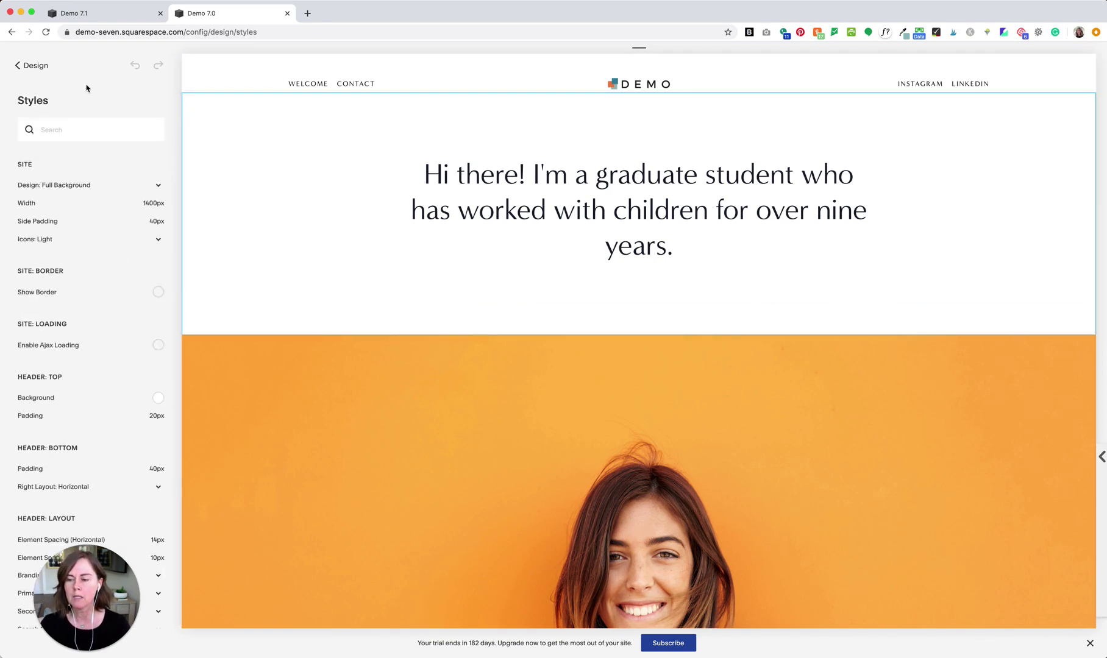
{"action": "left_click", "coordinate": [612, 85]}
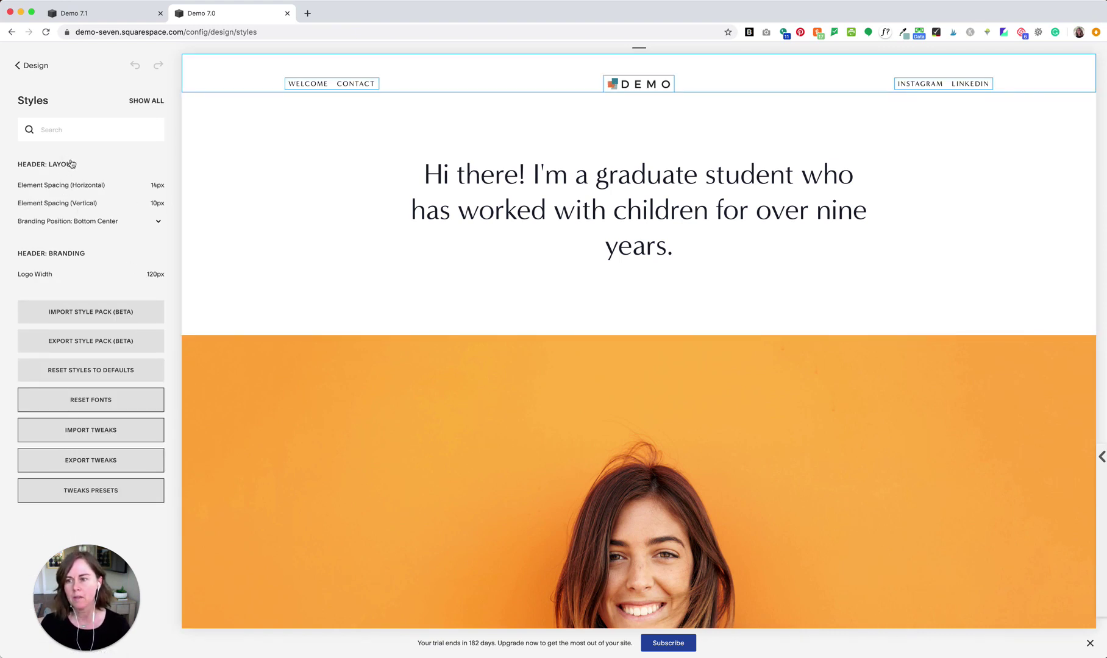
- Set the header Logo Width to 200px and save
{"action": "mouse_move", "coordinate": [56, 256]}
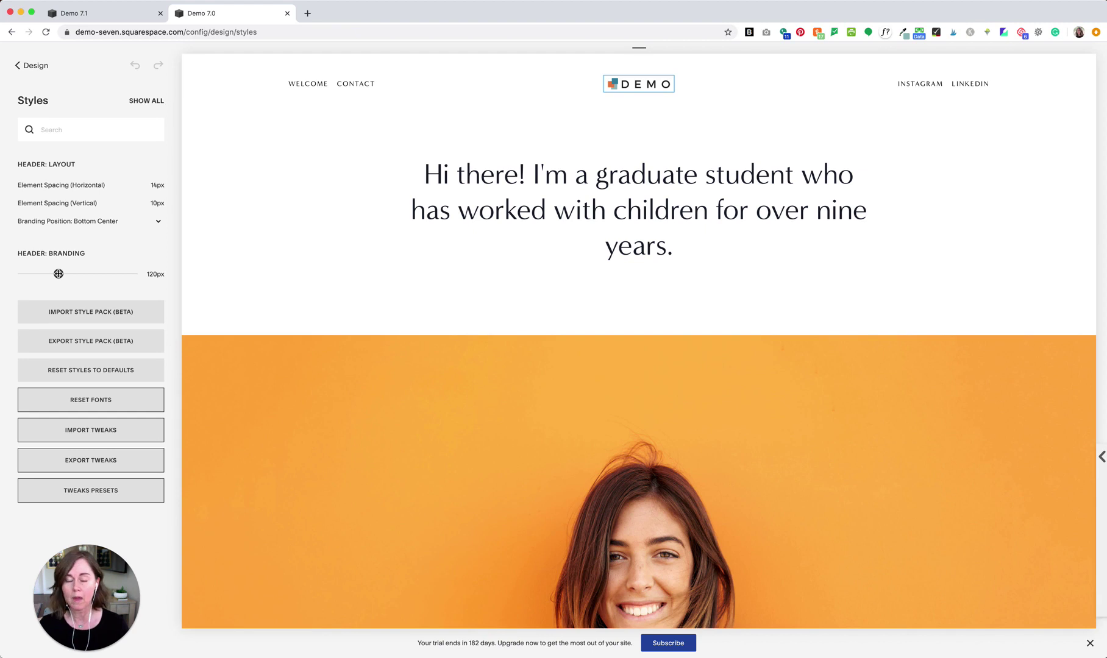
{"action": "left_click_drag", "start_coordinate": [59, 274], "coordinate": [153, 276]}
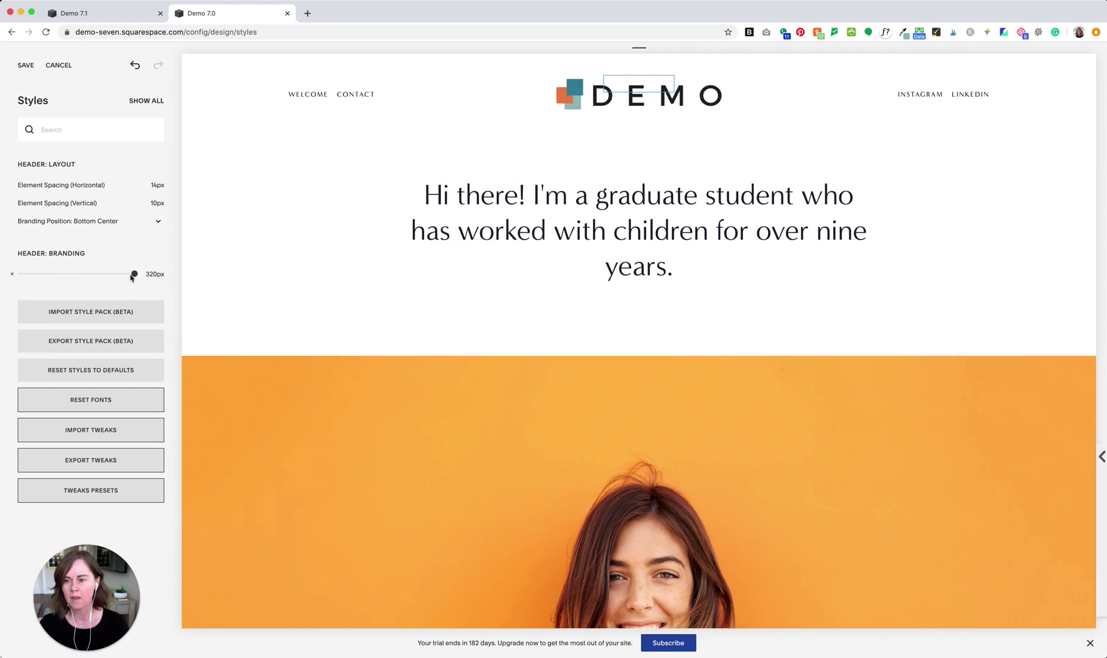
{"action": "left_click_drag", "start_coordinate": [135, 273], "coordinate": [89, 276]}
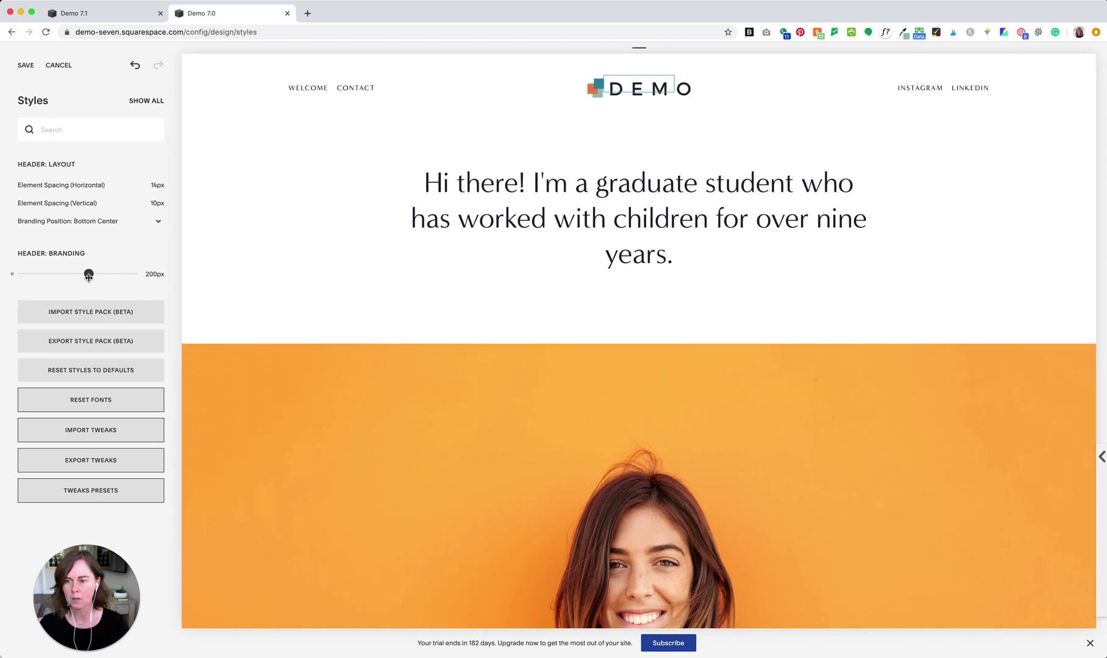
{"action": "left_click", "coordinate": [25, 67]}
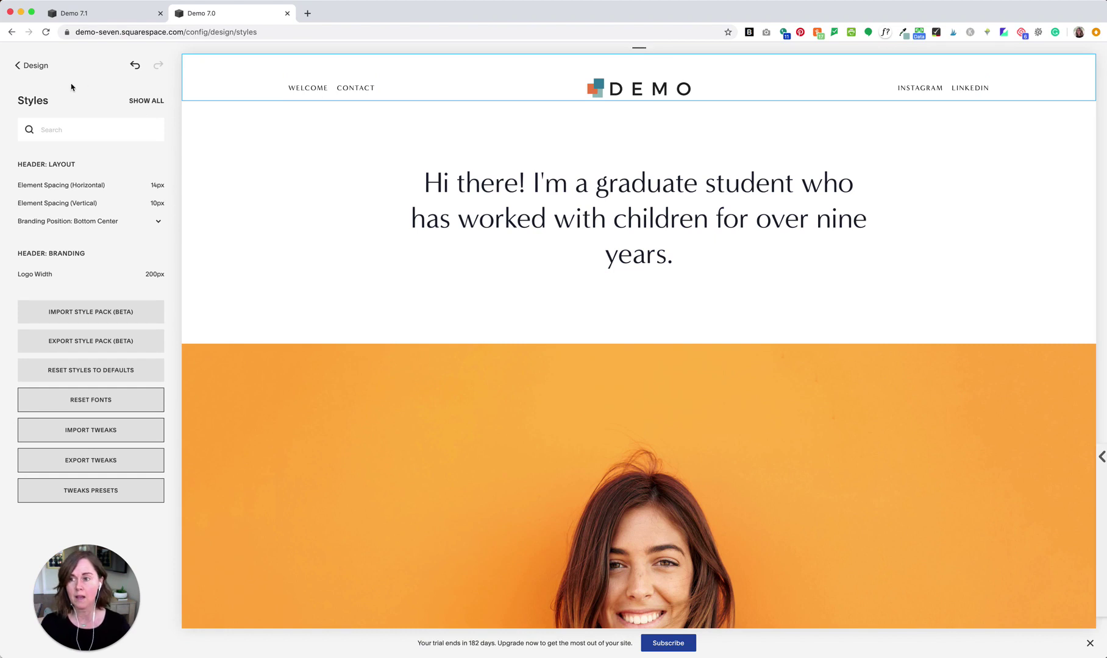
- Preview the Demo 7.0 site at phone width and view the mobile logo style settings
{"action": "mouse_move", "coordinate": [638, 54]}
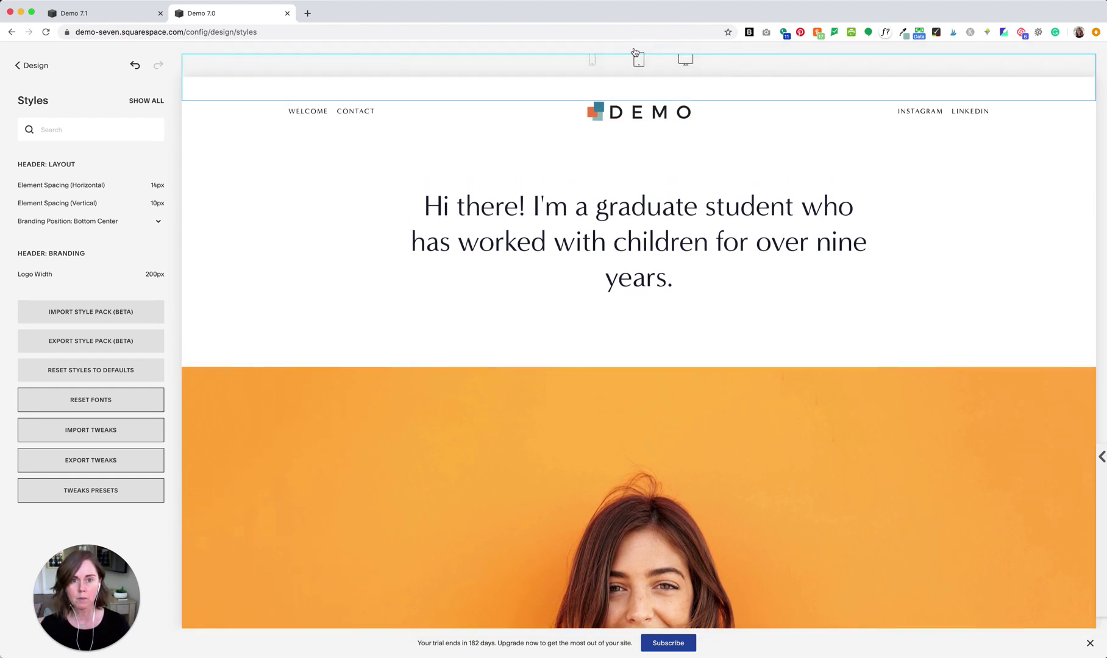
{"action": "left_click", "coordinate": [592, 59]}
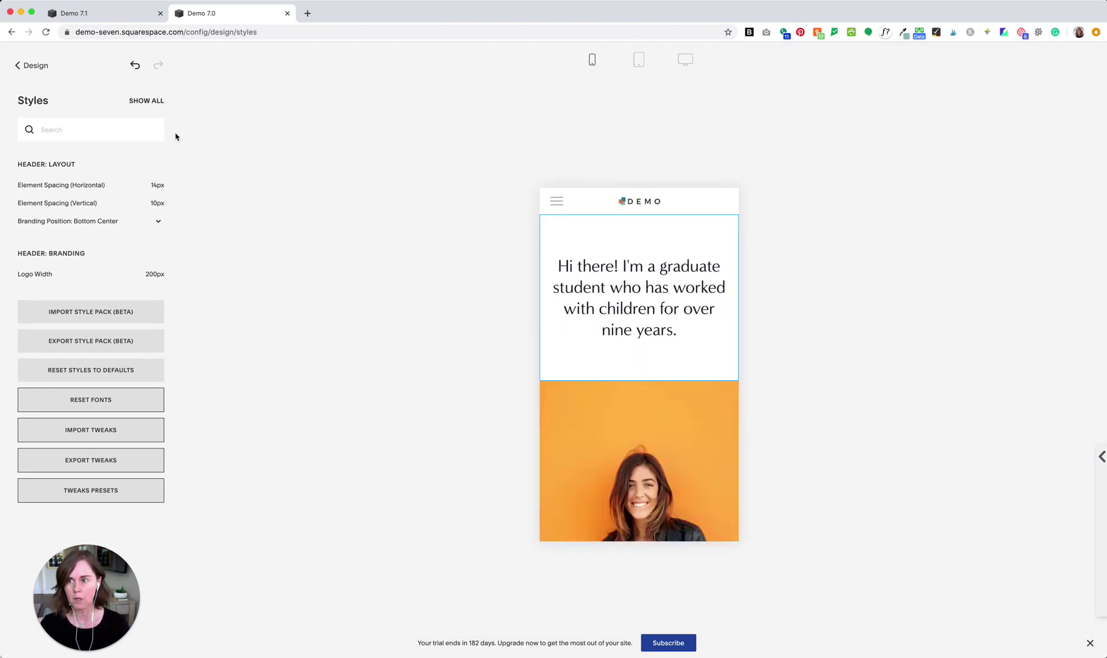
{"action": "left_click", "coordinate": [147, 101]}
{"action": "scroll", "coordinate": [121, 244], "scroll_direction": "down", "scroll_amount": 2}
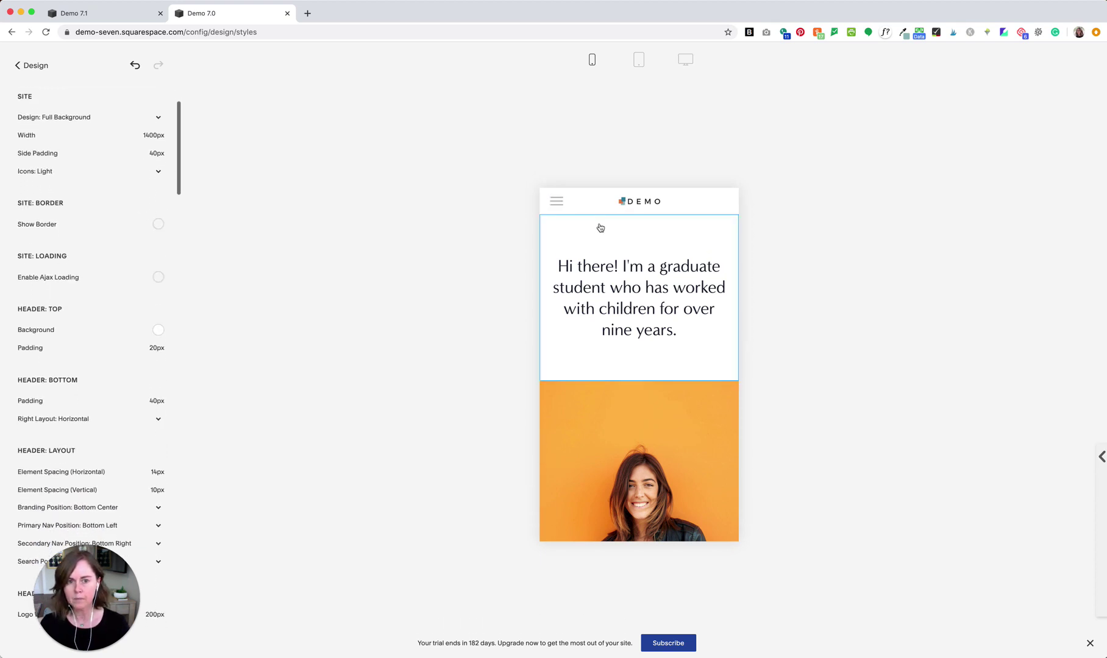
{"action": "left_click", "coordinate": [638, 206]}
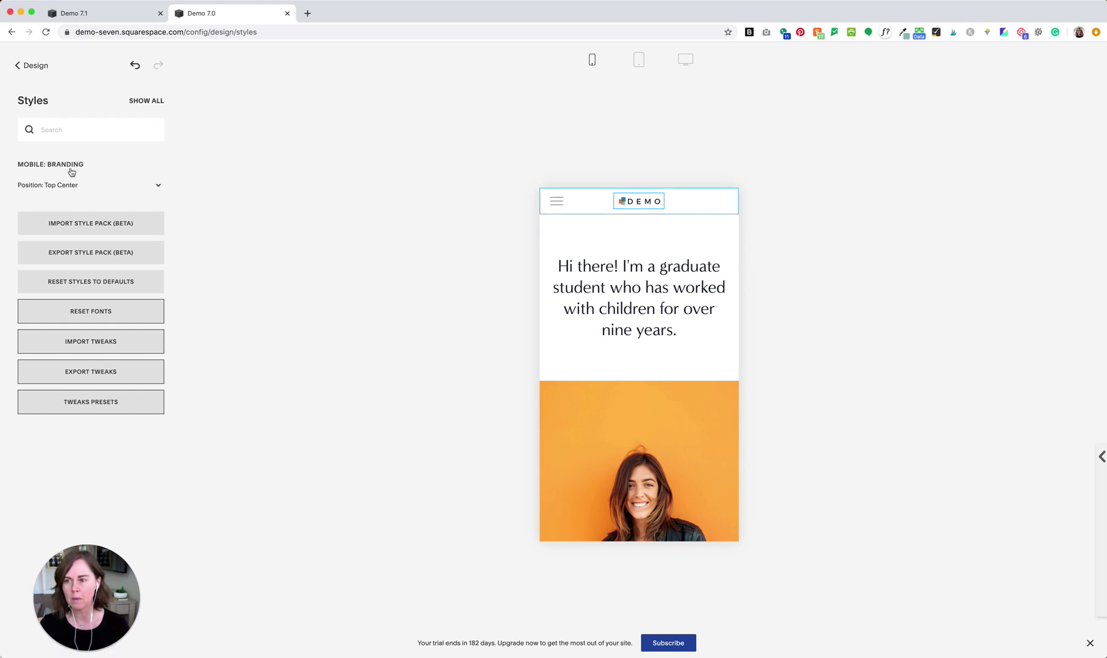
- Increase the Mobile: Branding Logo Width from 80px to 100px
{"action": "left_click", "coordinate": [144, 101]}
{"action": "scroll", "coordinate": [118, 231], "scroll_direction": "down", "scroll_amount": 1}
{"action": "scroll", "coordinate": [118, 232], "scroll_direction": "down", "scroll_amount": 20}
{"action": "scroll", "coordinate": [118, 231], "scroll_direction": "down", "scroll_amount": 20}
{"action": "scroll", "coordinate": [118, 232], "scroll_direction": "down", "scroll_amount": 3}
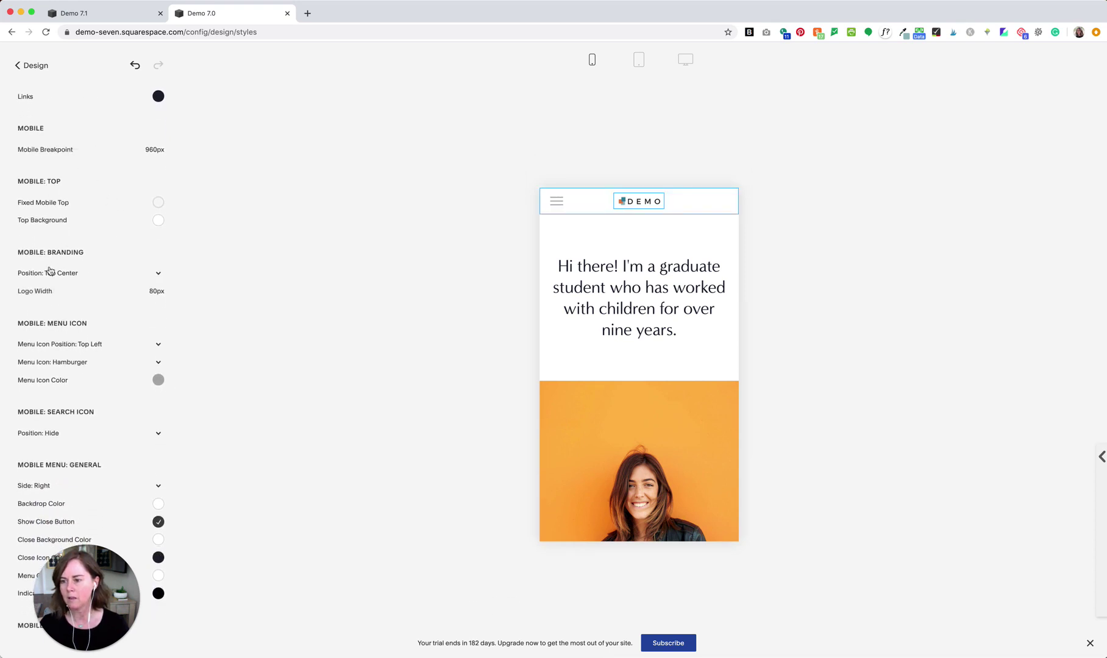
{"action": "mouse_move", "coordinate": [153, 291]}
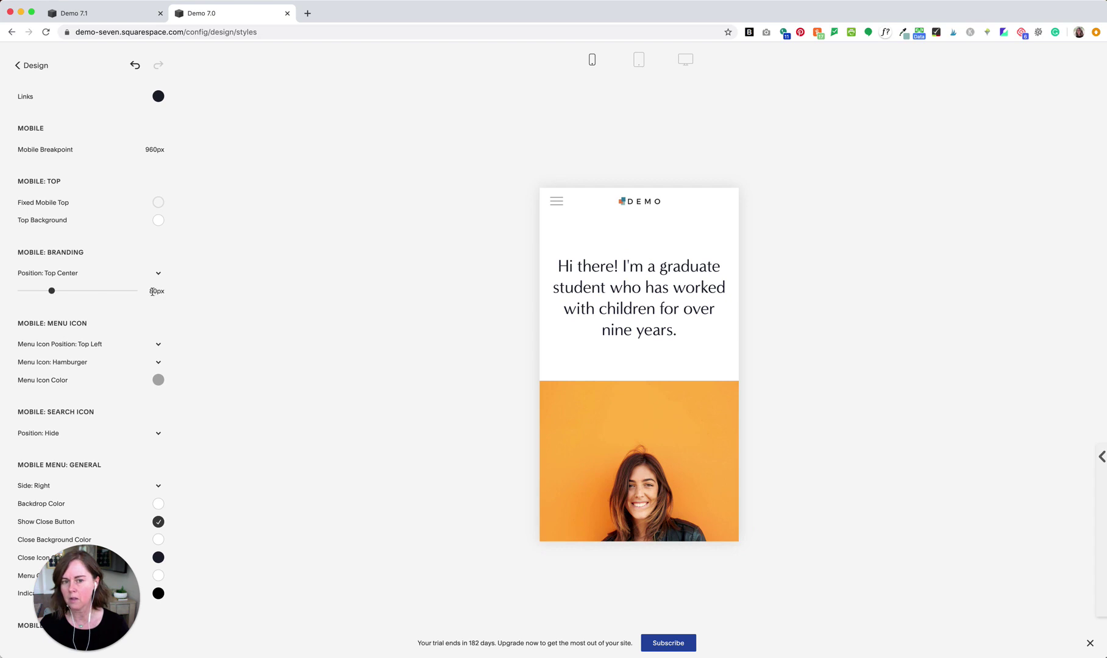
{"action": "left_click_drag", "start_coordinate": [51, 291], "coordinate": [61, 291]}
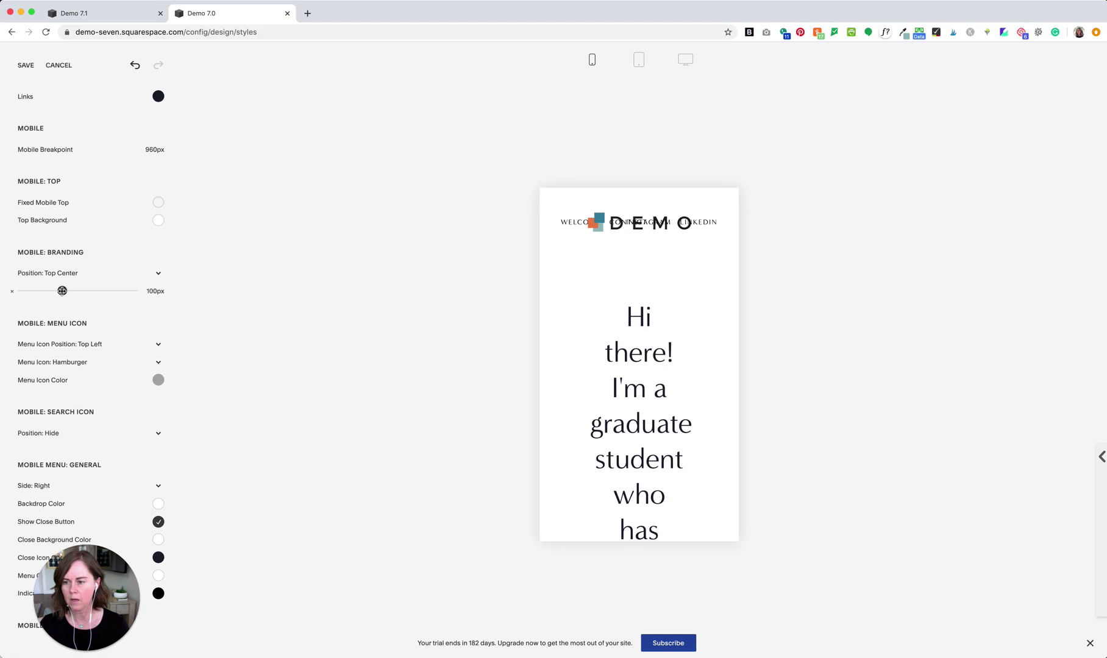
- Save the 100px width, then set the mobile logo to 120px at Top Left
{"action": "left_click", "coordinate": [26, 65]}
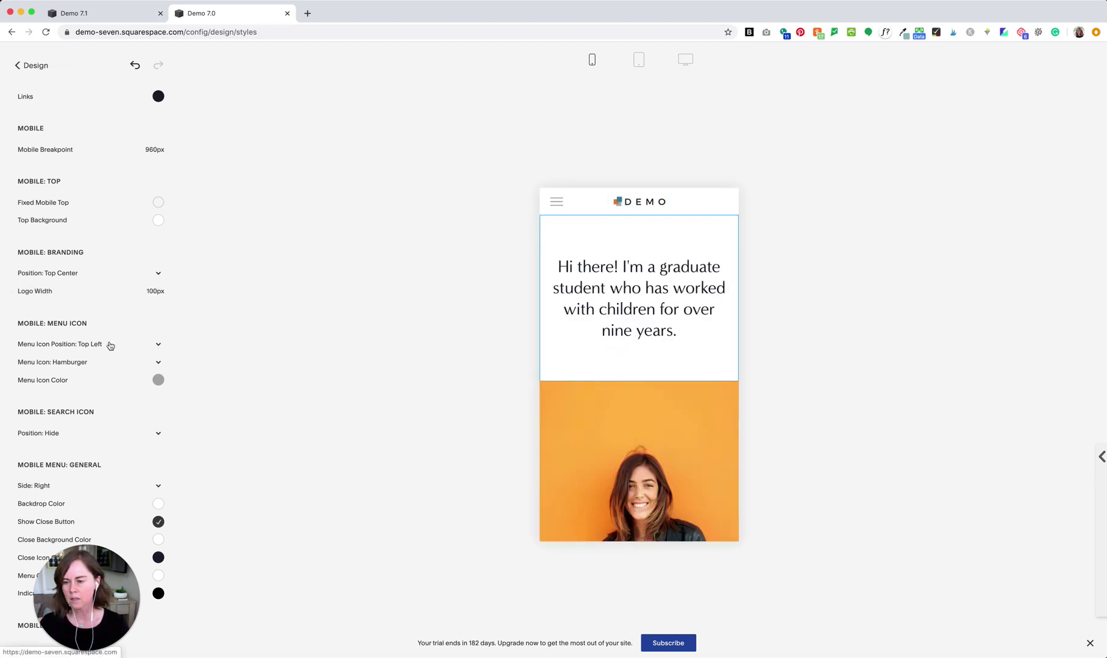
{"action": "mouse_move", "coordinate": [63, 290]}
{"action": "left_click_drag", "start_coordinate": [63, 291], "coordinate": [72, 290]}
{"action": "left_click", "coordinate": [76, 276]}
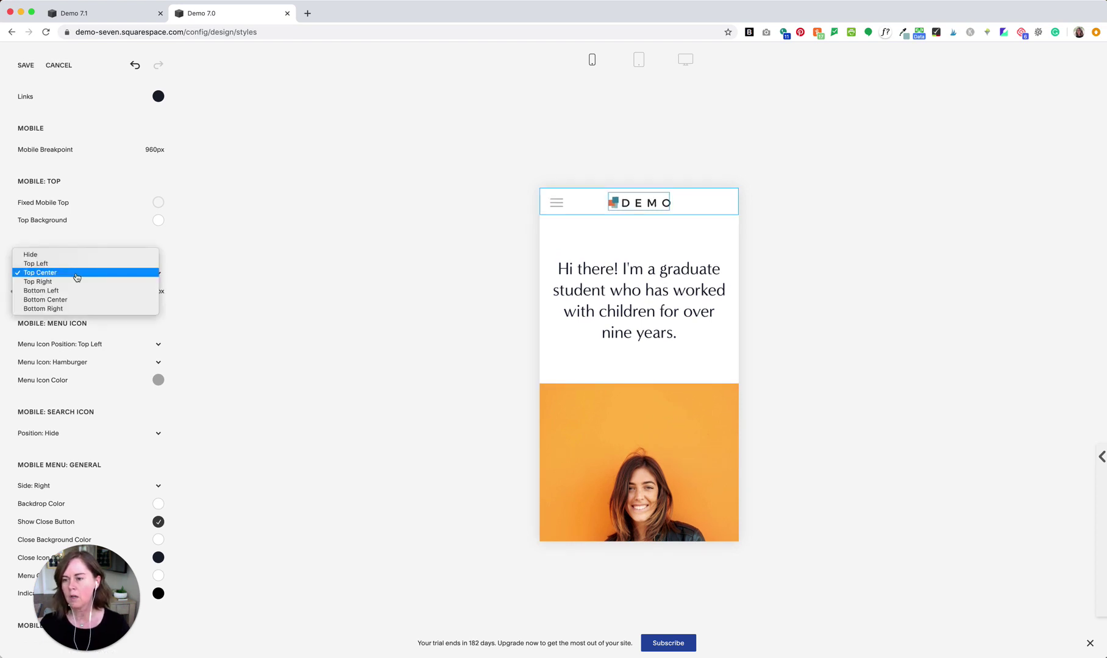
{"action": "left_click", "coordinate": [76, 264]}
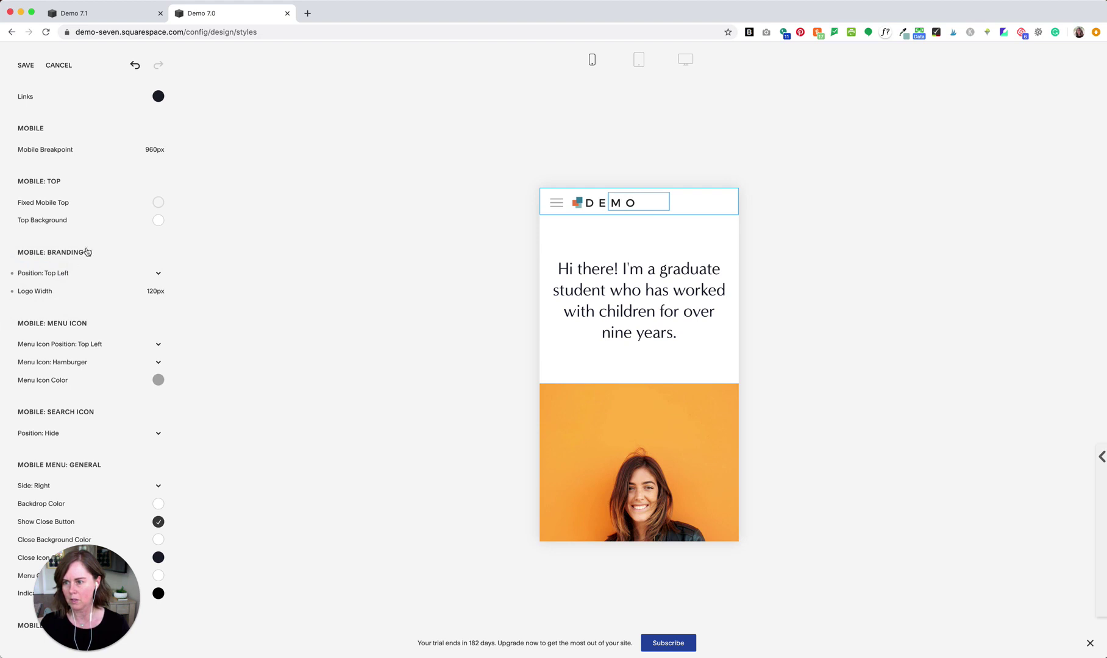
- Set the mobile Menu Icon Position to Top Right and save
{"action": "left_click", "coordinate": [67, 346]}
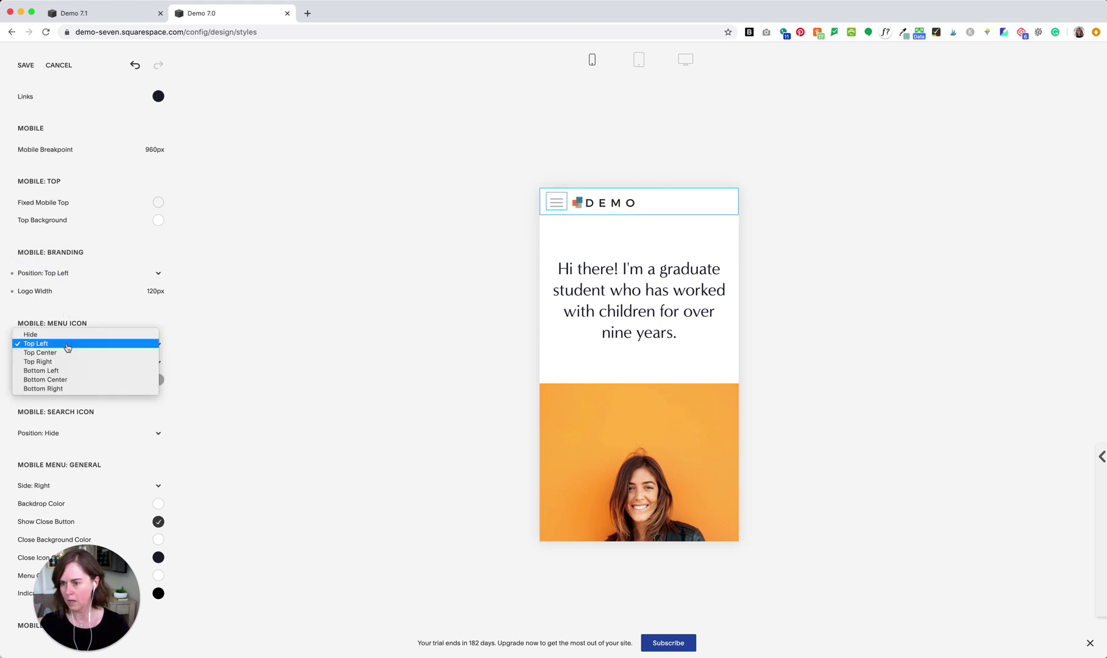
{"action": "left_click", "coordinate": [67, 361]}
{"action": "left_click", "coordinate": [67, 345]}
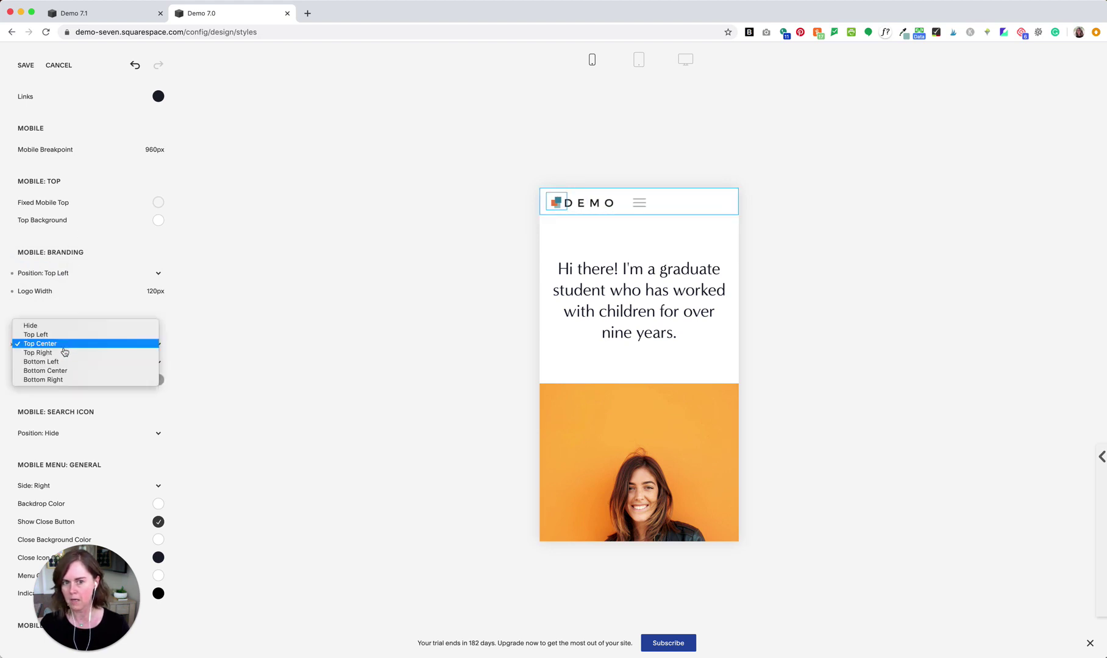
{"action": "left_click", "coordinate": [67, 356]}
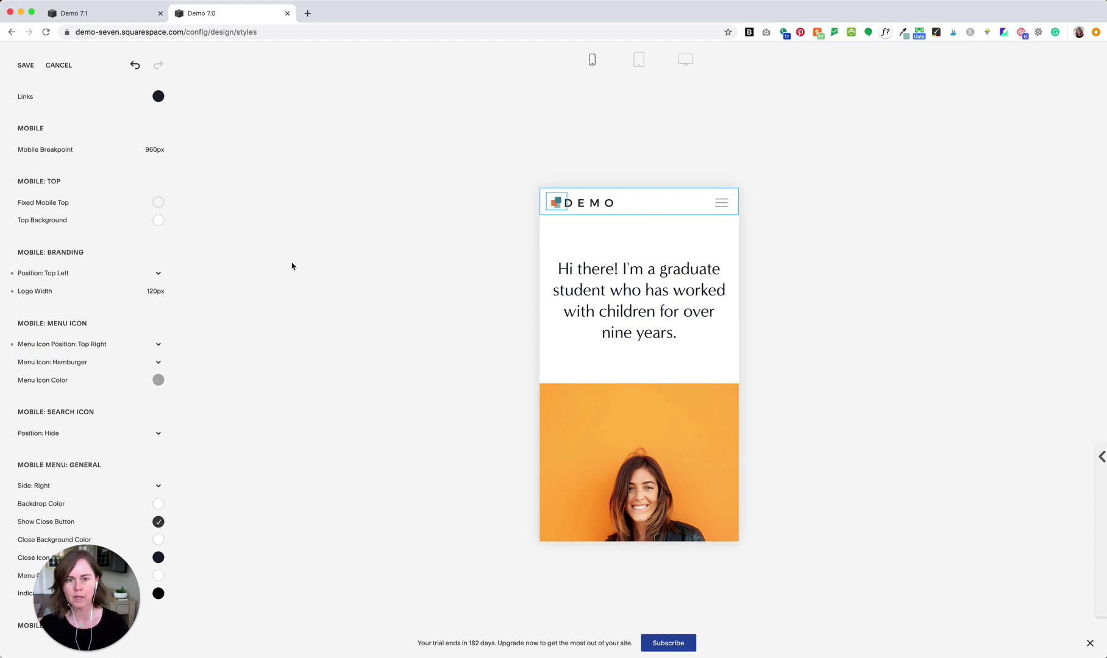
{"action": "left_click", "coordinate": [27, 67]}
- Return the preview to desktop width and toggle between the Demo 7.1 and 7.0 sites
{"action": "left_click", "coordinate": [685, 59]}
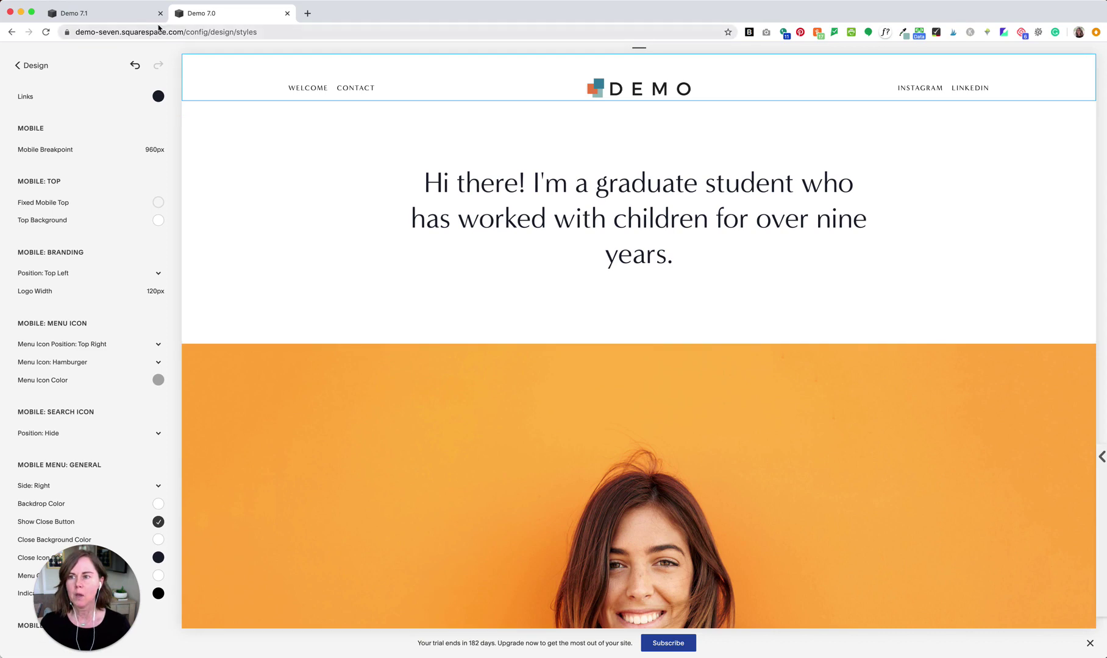
{"action": "left_click", "coordinate": [118, 18]}
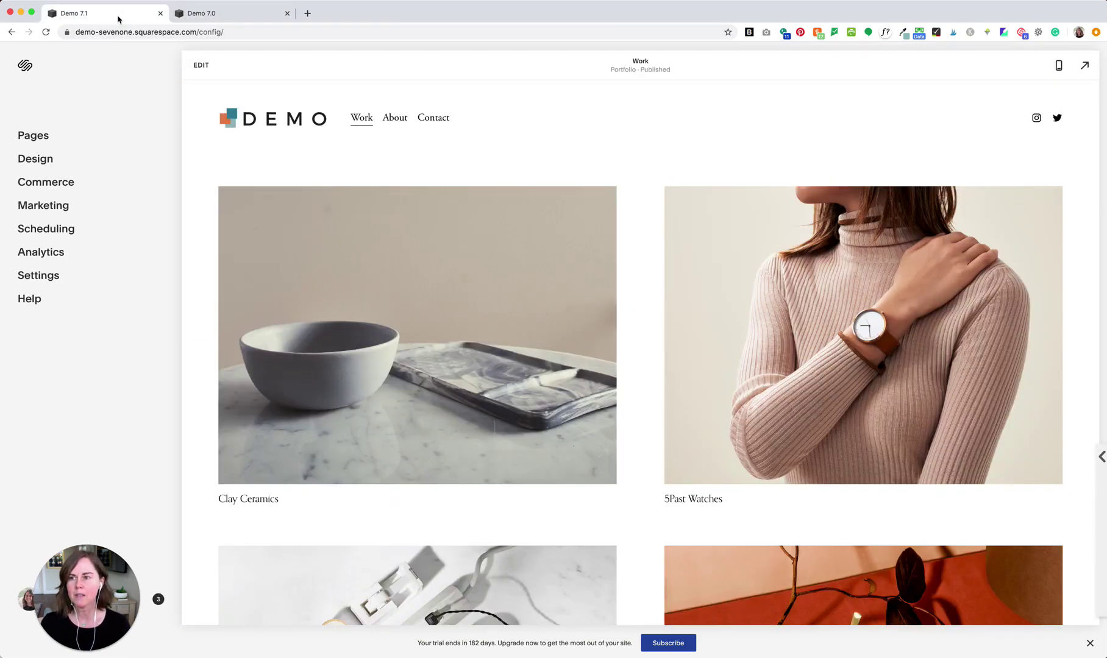
{"action": "left_click", "coordinate": [218, 15]}
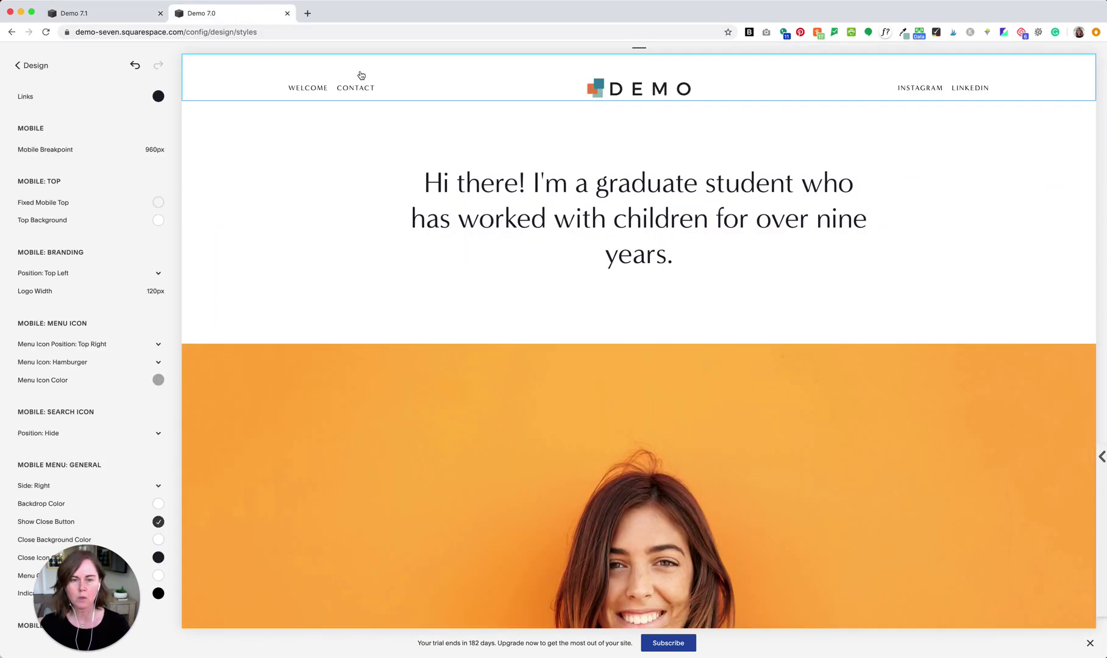